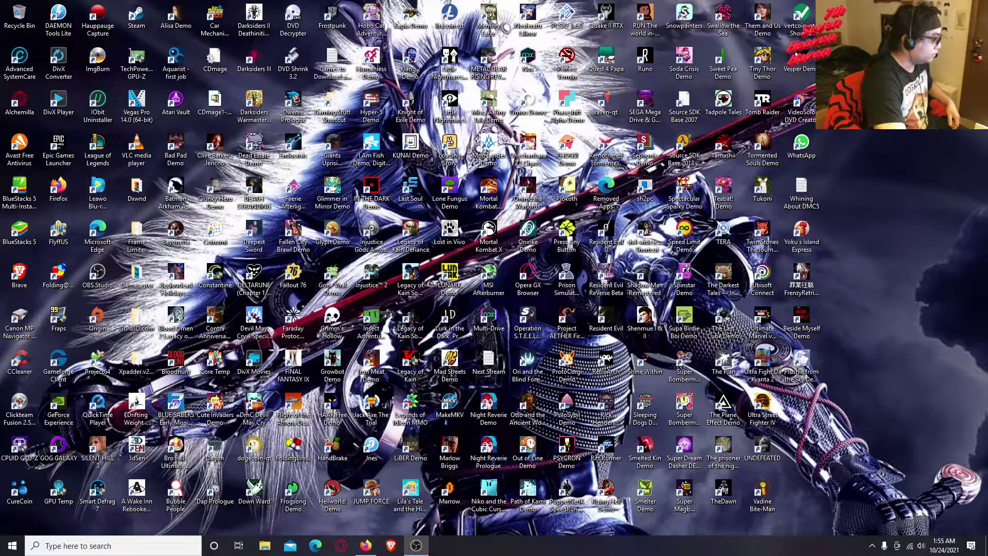
# Close the running Firefox window from the taskbar and relaunch Firefox on a new tab
pyautogui.rightClick(366, 545)
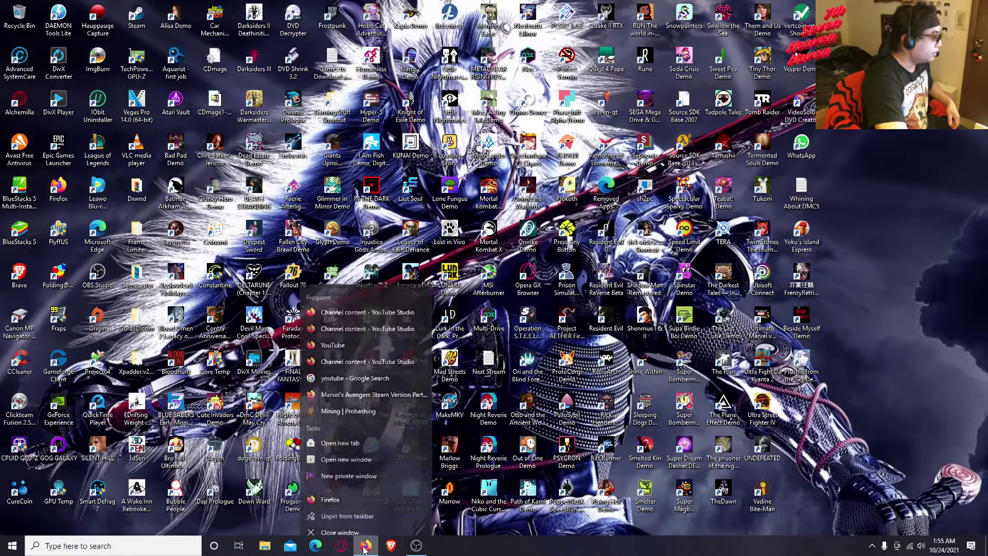
pyautogui.click(365, 525)
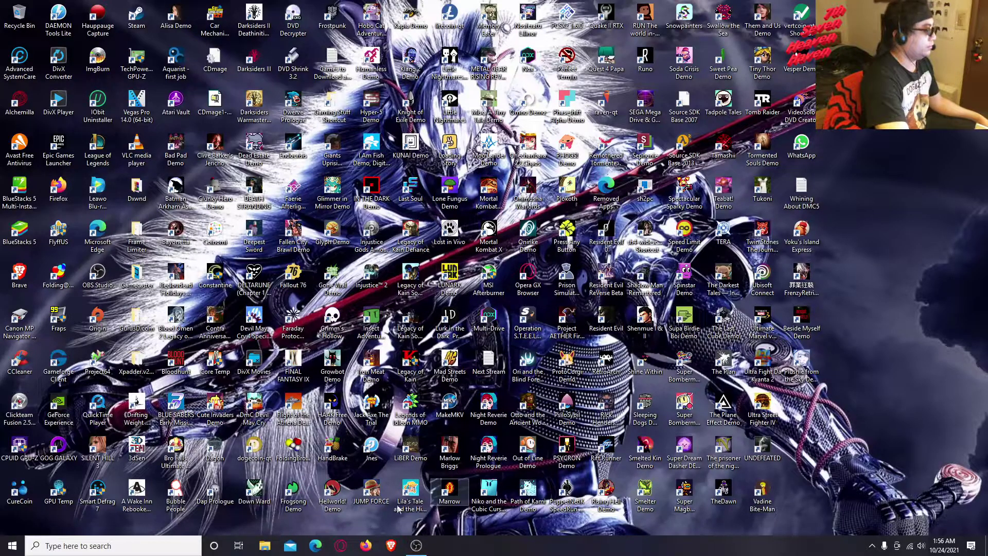
pyautogui.click(366, 546)
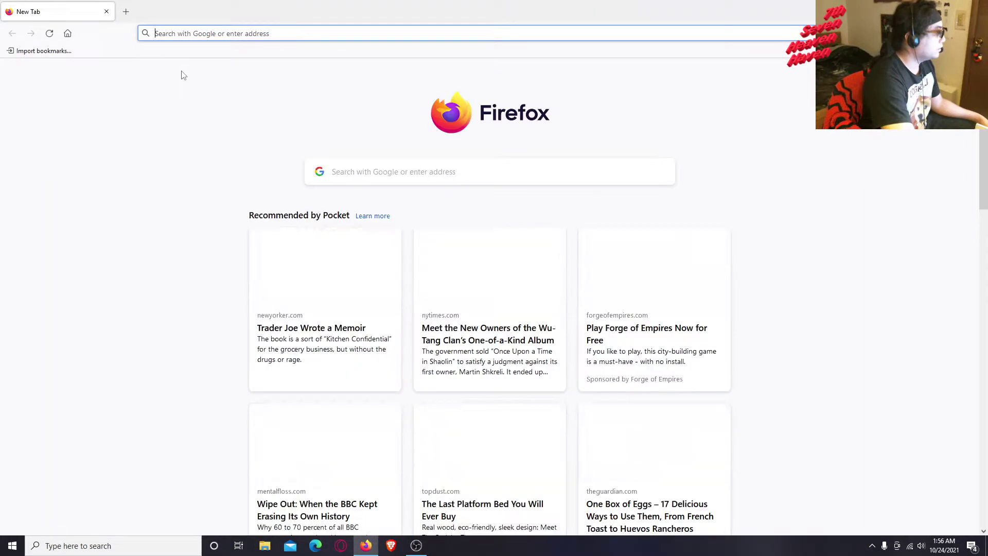
# Search Google for 'livesplit' and open the official livesplit.org result
pyautogui.click(383, 174)
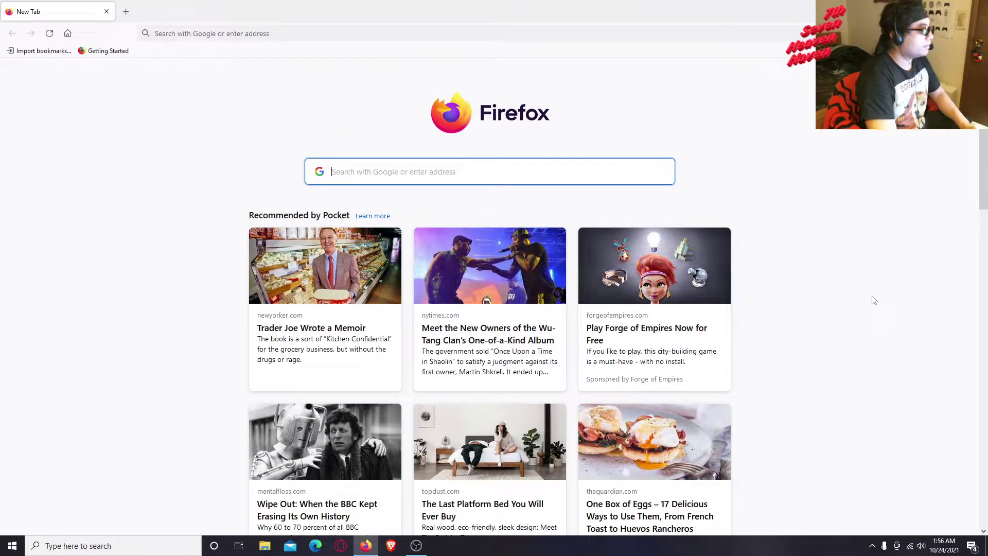
pyautogui.write('lives')
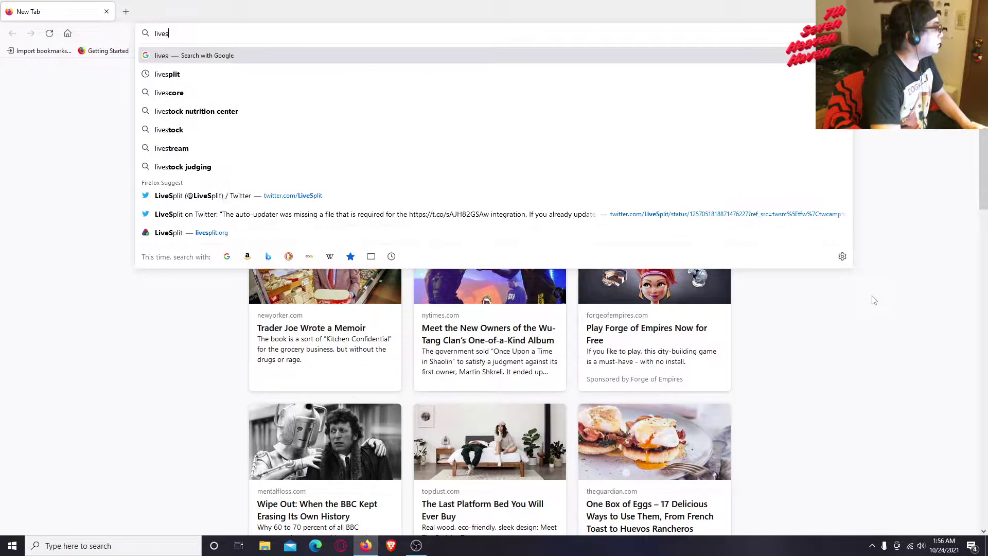
pyautogui.write('plit')
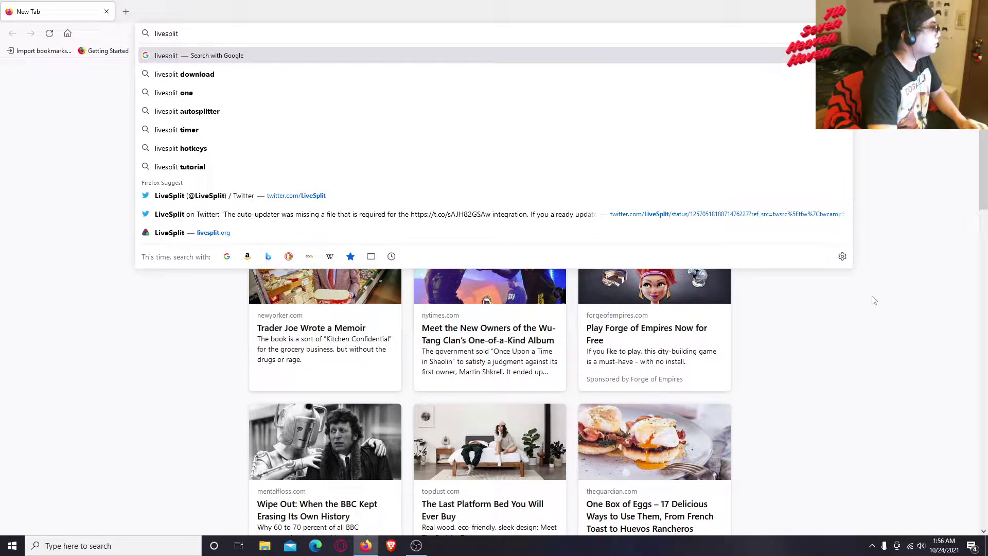
pyautogui.press('Return')
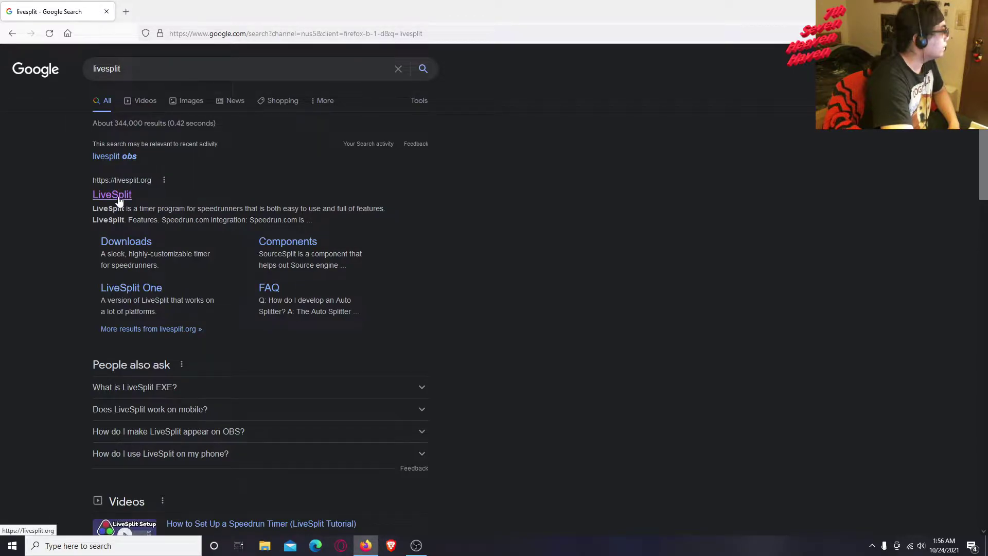
pyautogui.moveTo(104, 208); pyautogui.dragTo(259, 220)
pyautogui.click(260, 220)
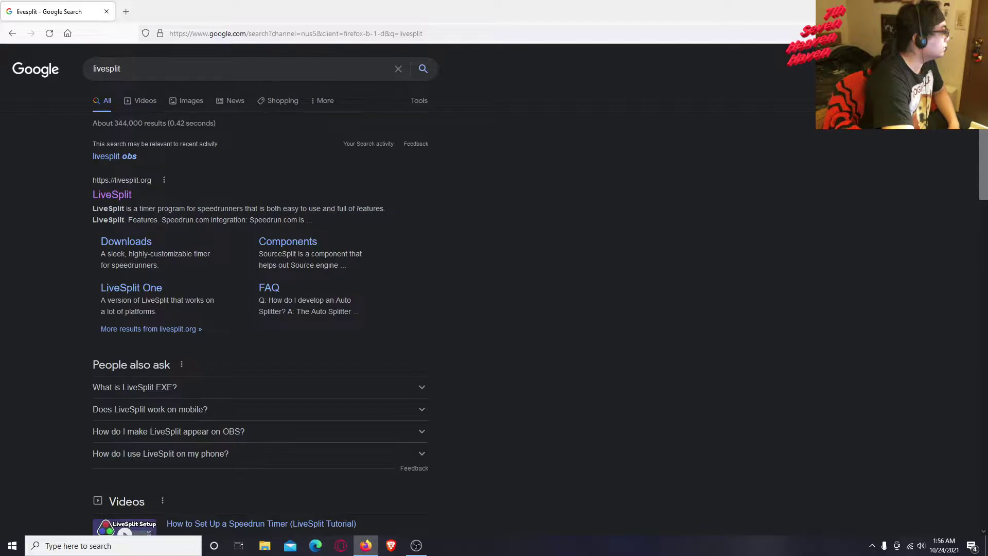
pyautogui.moveTo(93, 219); pyautogui.dragTo(304, 220)
pyautogui.click(112, 195)
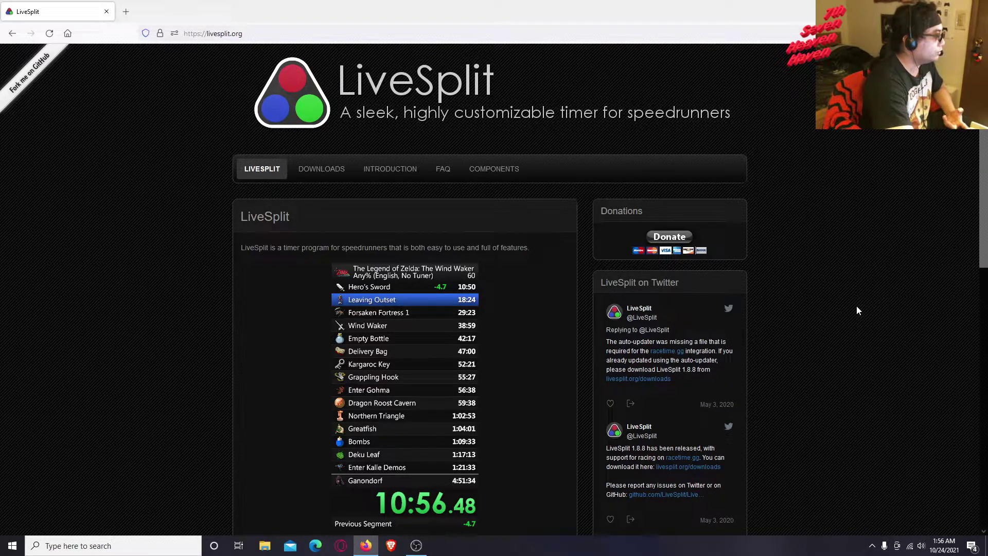
# Scroll through the livesplit.org Features section and back to the top of the page
pyautogui.scroll(-6, 858, 311)
pyautogui.scroll(3, 857, 310)
pyautogui.scroll(-4, 857, 311)
pyautogui.scroll(7, 857, 310)
pyautogui.scroll(-6, 857, 311)
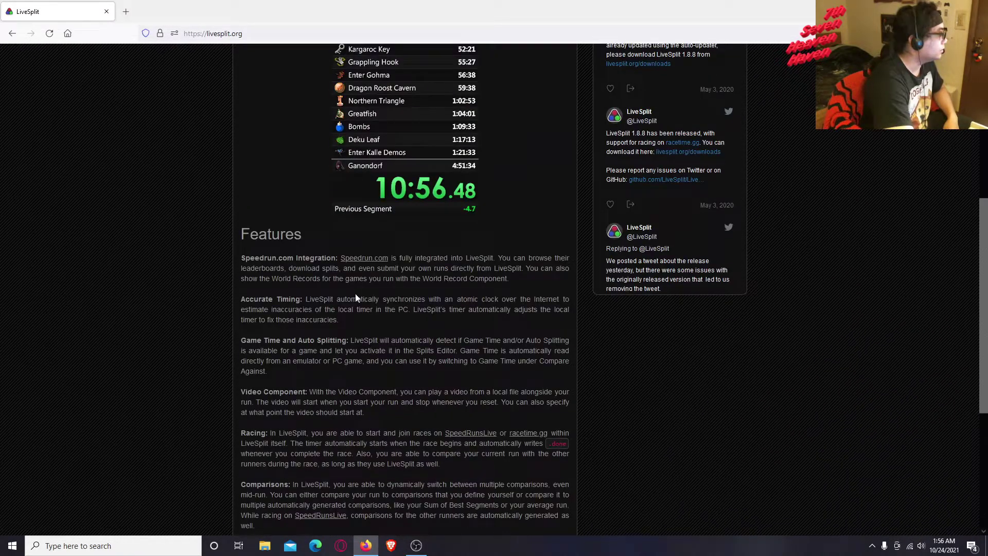
pyautogui.moveTo(258, 234); pyautogui.dragTo(406, 391)
pyautogui.click(406, 391)
pyautogui.scroll(-5, 665, 392)
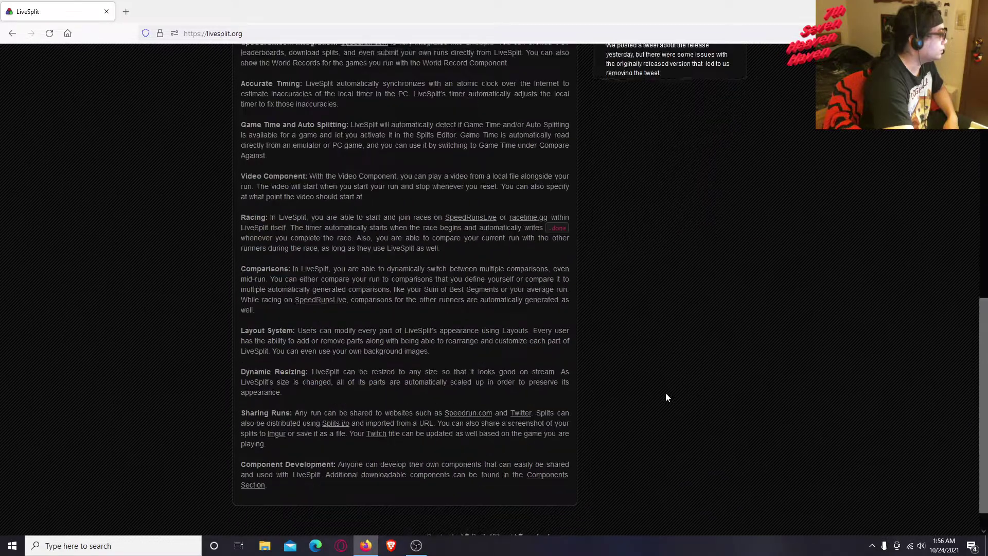
pyautogui.scroll(15, 670, 393)
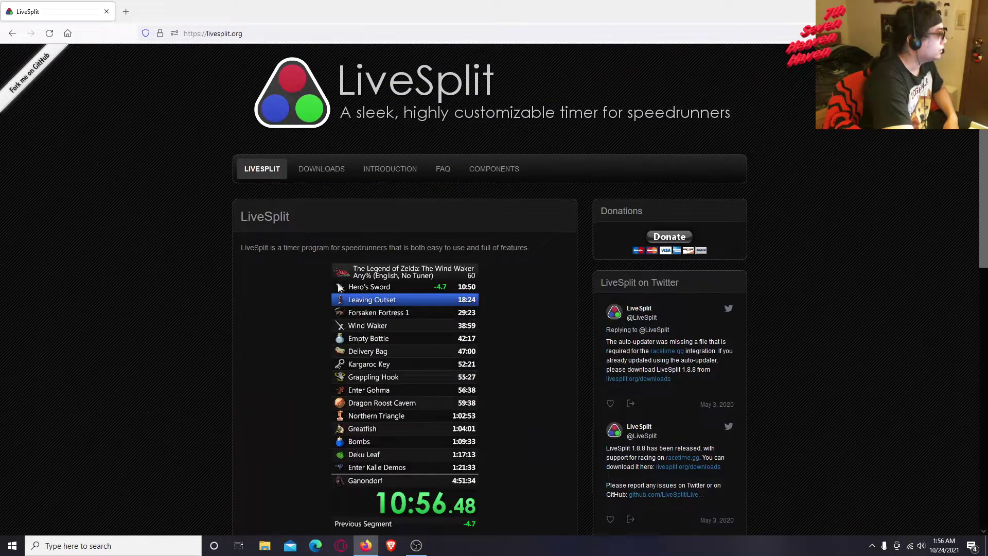
pyautogui.scroll(-1, 446, 362)
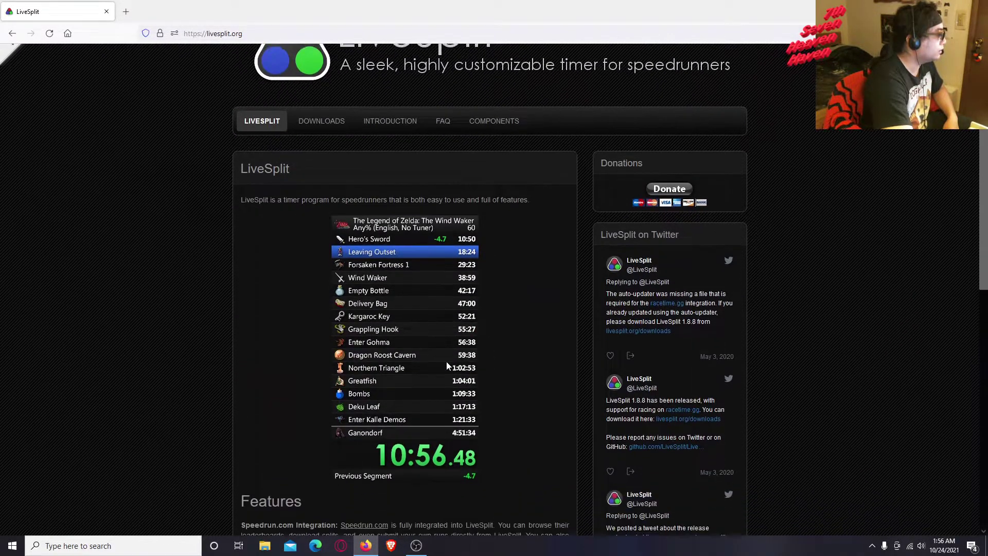
pyautogui.scroll(1, 382, 321)
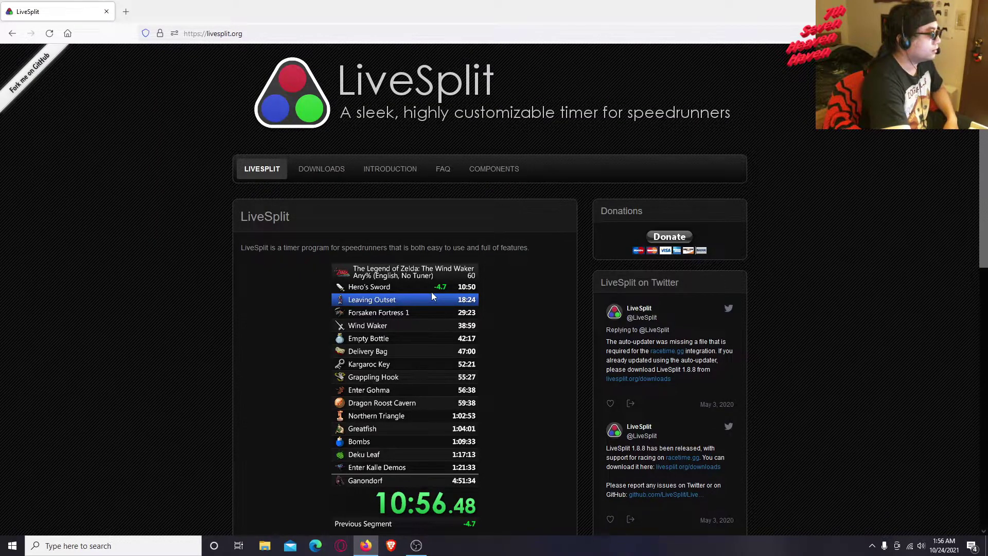
# Download the LiveSplit 1.8.16 zip from the Downloads page and open its containing folder
pyautogui.click(313, 171)
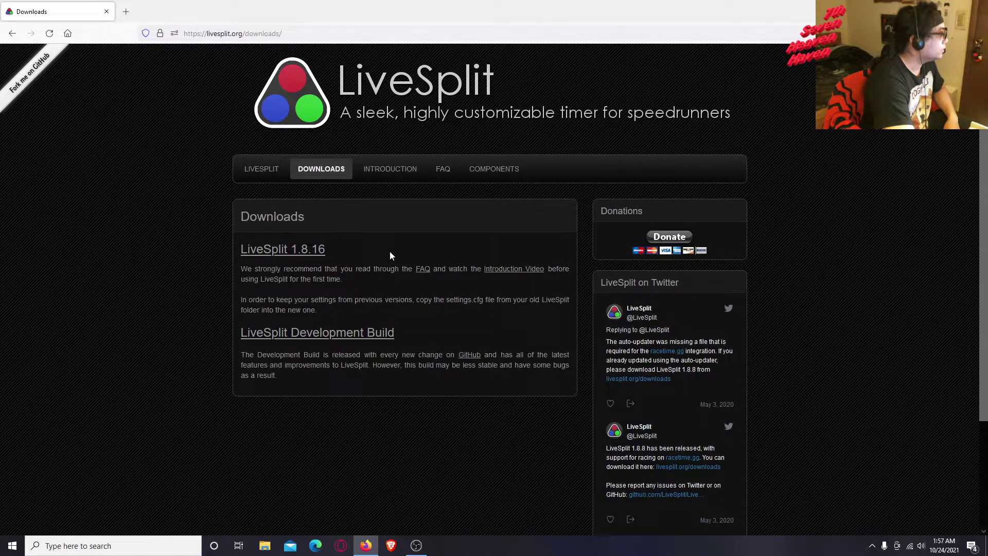
pyautogui.moveTo(320, 251)
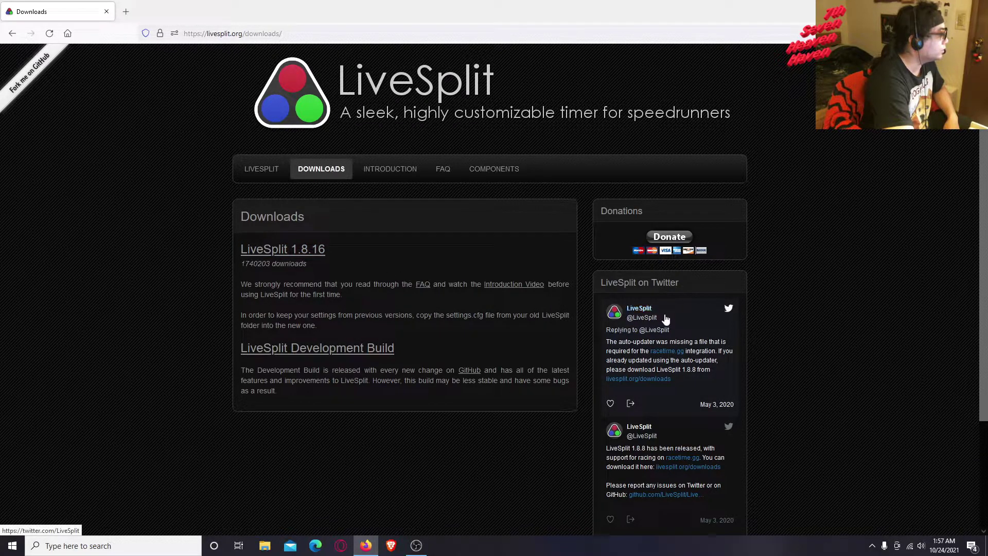
pyautogui.click(320, 252)
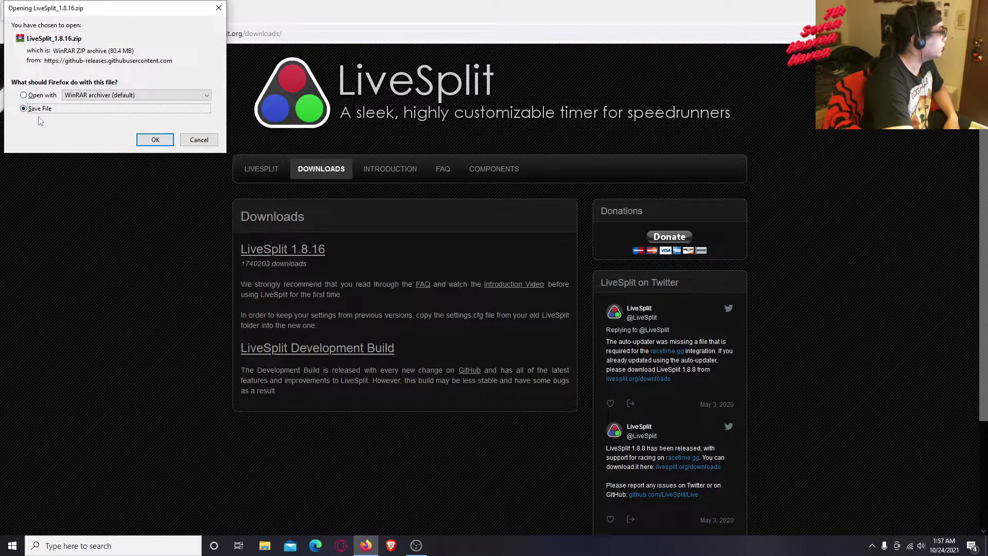
pyautogui.click(155, 140)
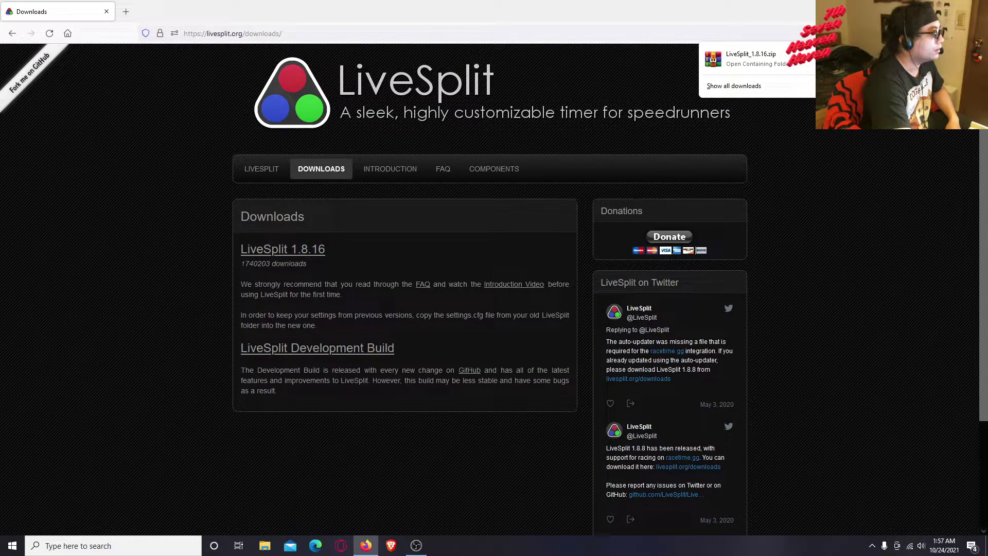
pyautogui.click(757, 59)
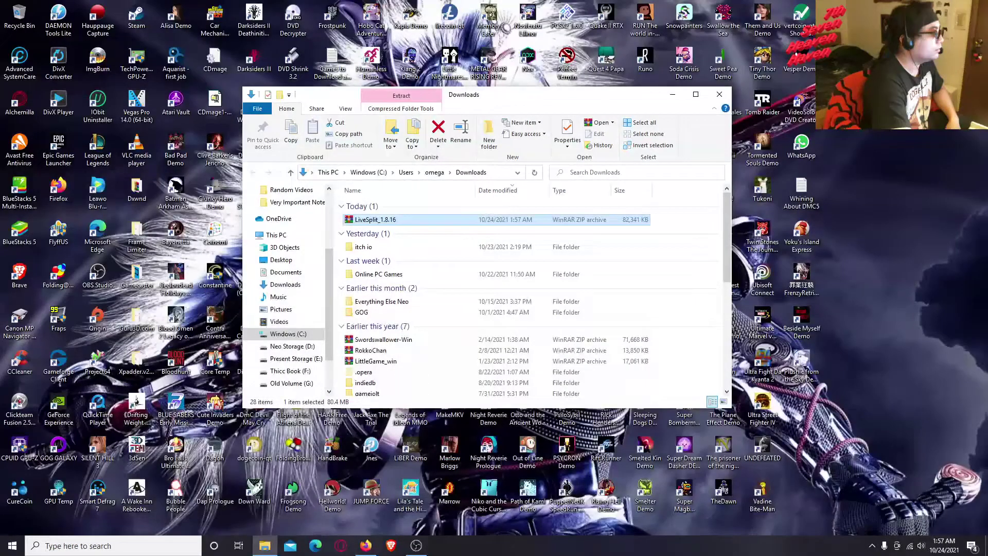
# Move LiveSplit_1.8.16.zip from Downloads onto the desktop and close the Downloads window
pyautogui.moveTo(494, 102); pyautogui.dragTo(467, 179)
pyautogui.moveTo(349, 294); pyautogui.dragTo(912, 218)
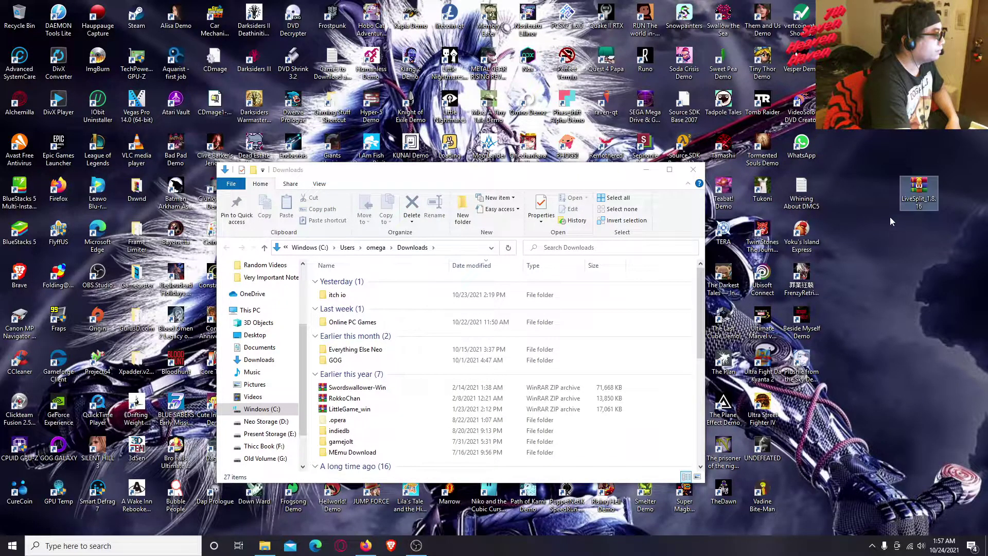
pyautogui.click(692, 171)
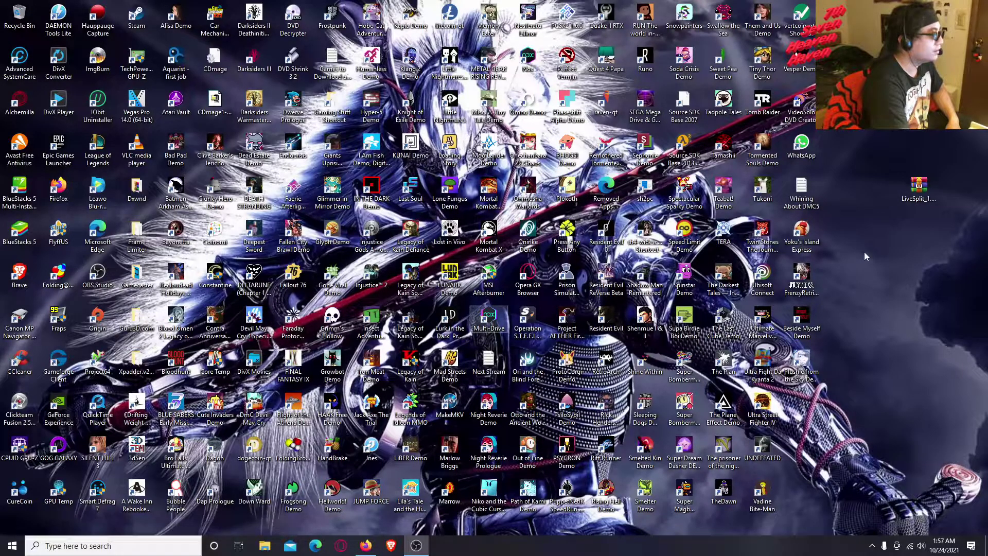
# Open the LiveSplit_1.8.16 zip on the desktop to look inside, then close it
pyautogui.click(909, 198)
pyautogui.doubleClick(909, 198)
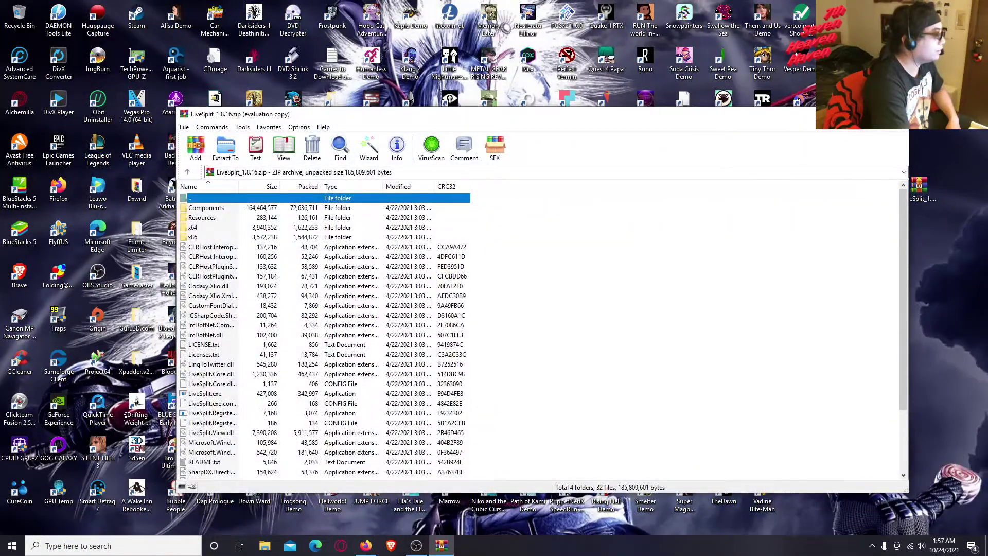
pyautogui.click(896, 113)
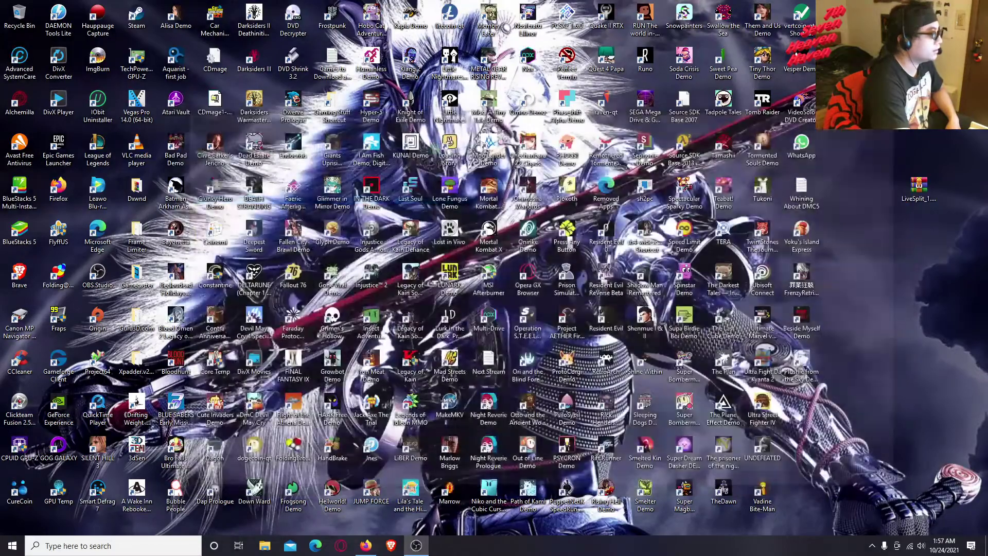
# Create a desktop folder named 'New Timer' and move the LiveSplit zip into it
pyautogui.rightClick(857, 240)
pyautogui.click(862, 221)
pyautogui.rightClick(881, 266)
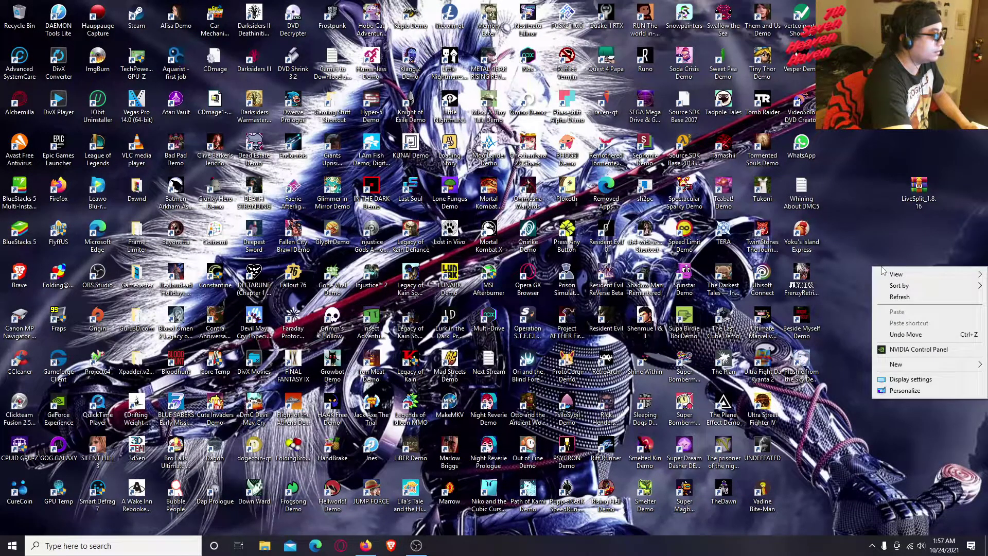
pyautogui.rightClick(879, 255)
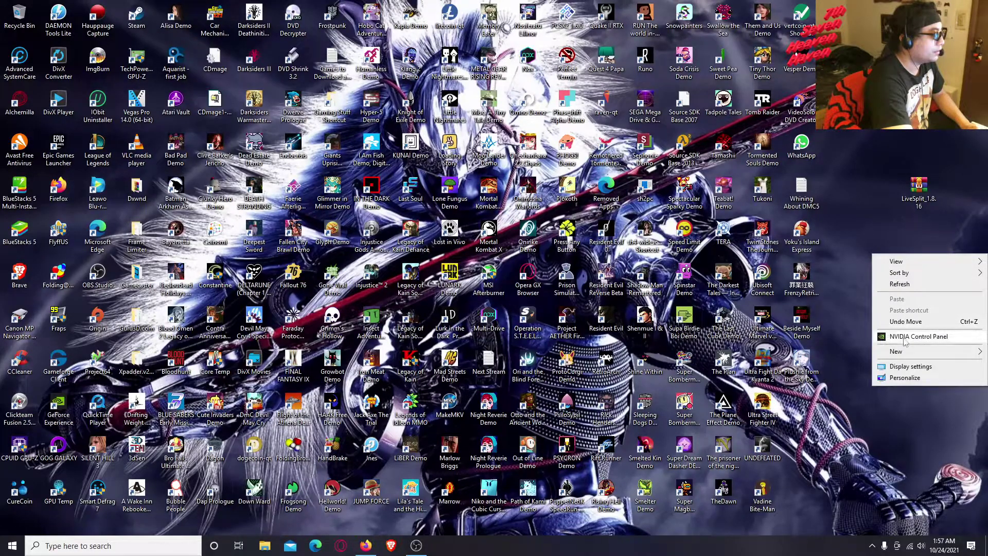
pyautogui.moveTo(906, 351)
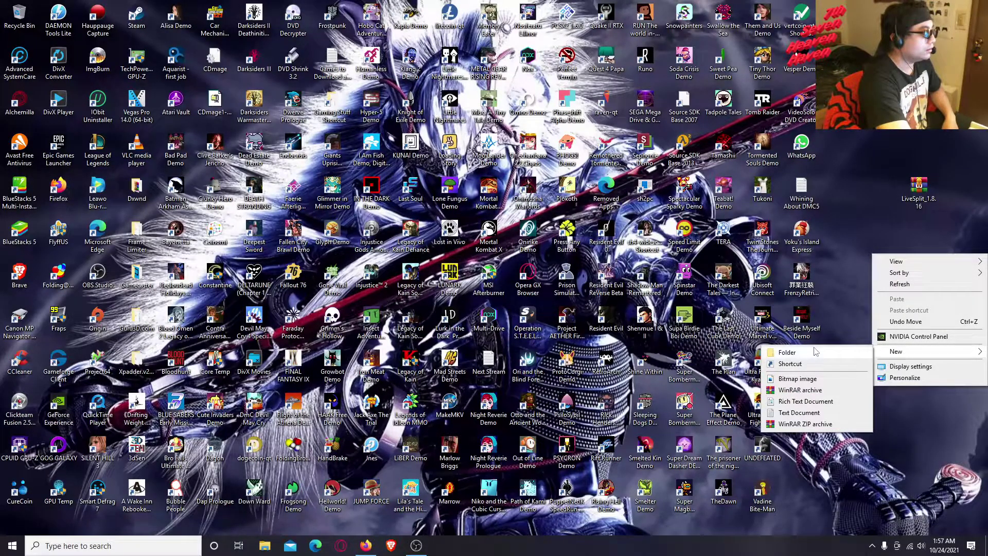
pyautogui.click(796, 354)
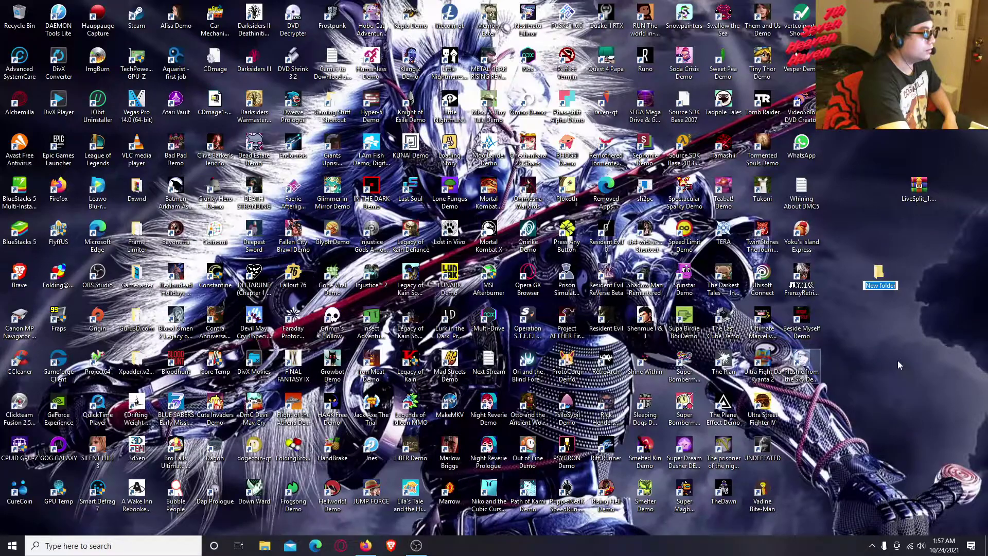
pyautogui.write('New Timer')
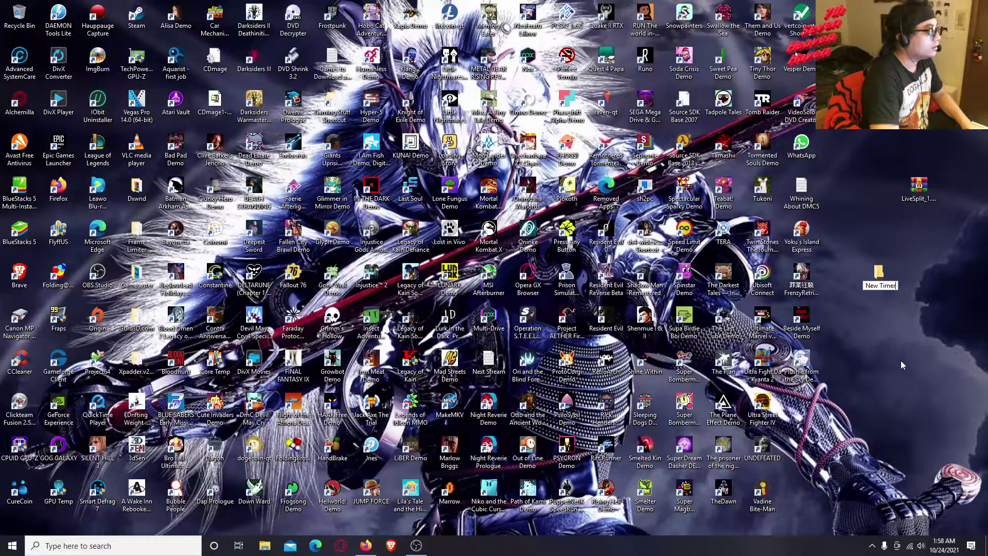
pyautogui.press('Return')
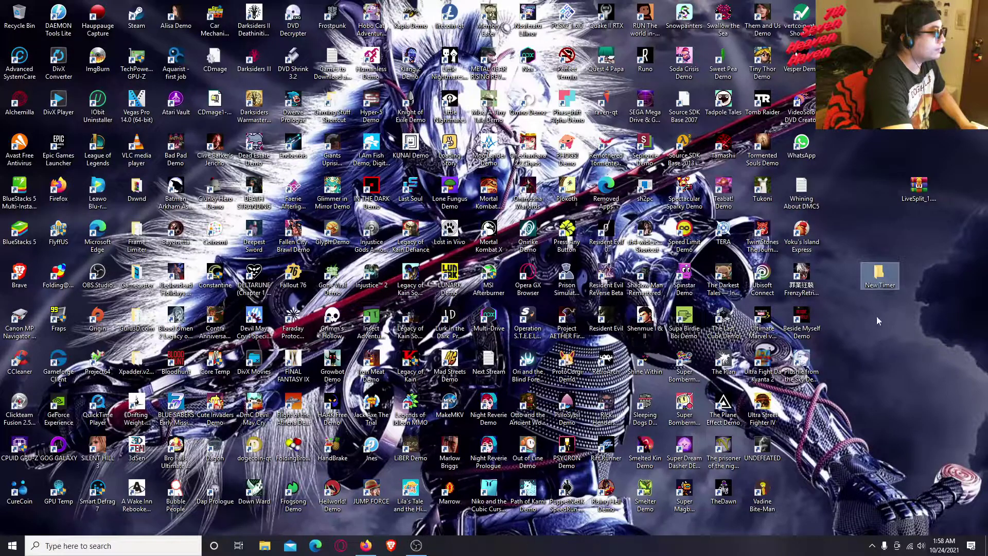
pyautogui.moveTo(920, 191); pyautogui.dragTo(879, 272)
# Open New Timer and extract LiveSplit_1.8.16 there using Extract Here
pyautogui.doubleClick(879, 274)
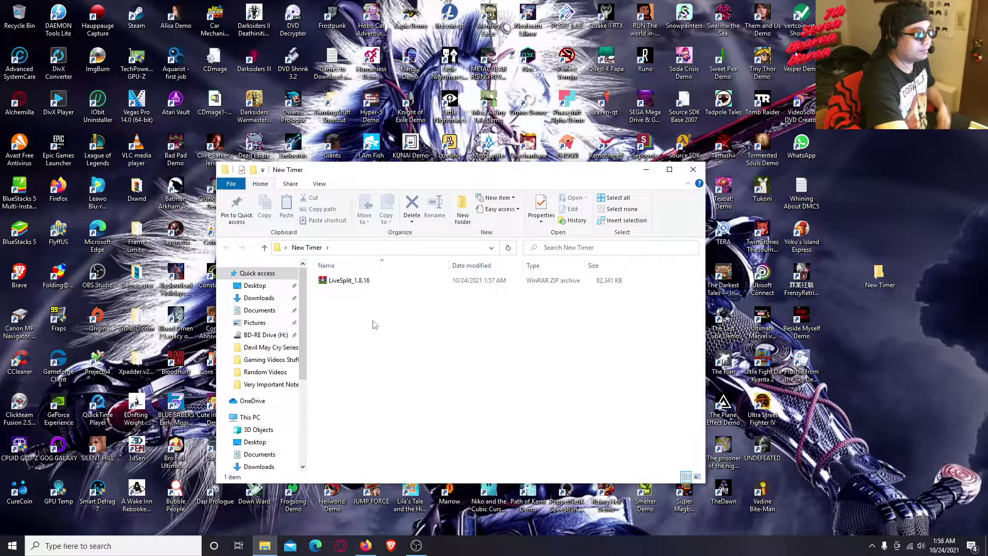
pyautogui.rightClick(349, 281)
pyautogui.click(353, 311)
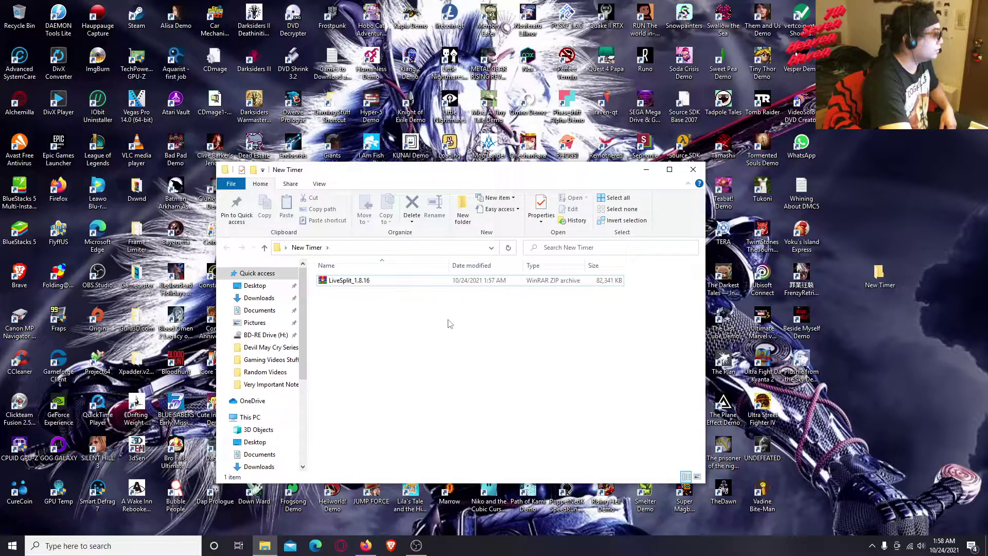
pyautogui.rightClick(343, 282)
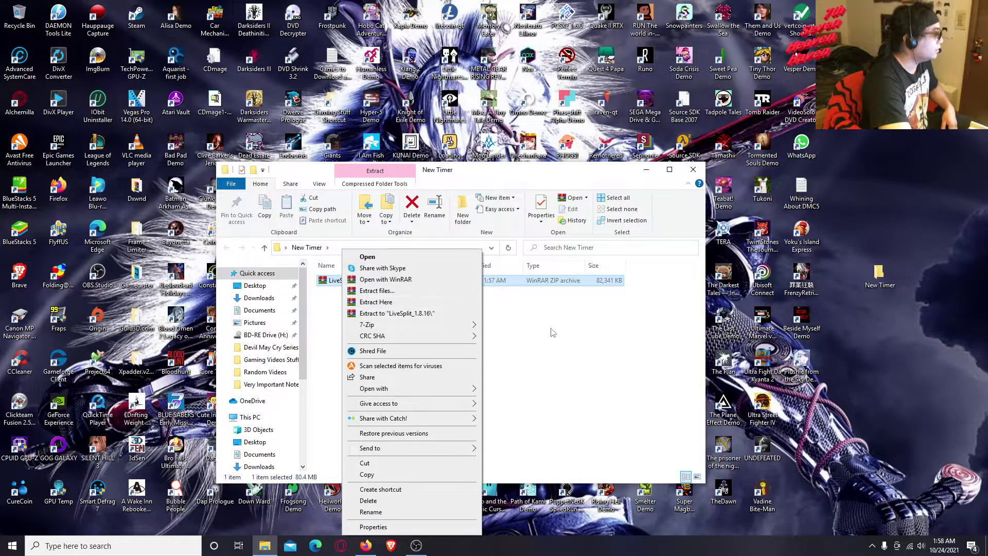
pyautogui.click(499, 325)
pyautogui.rightClick(342, 281)
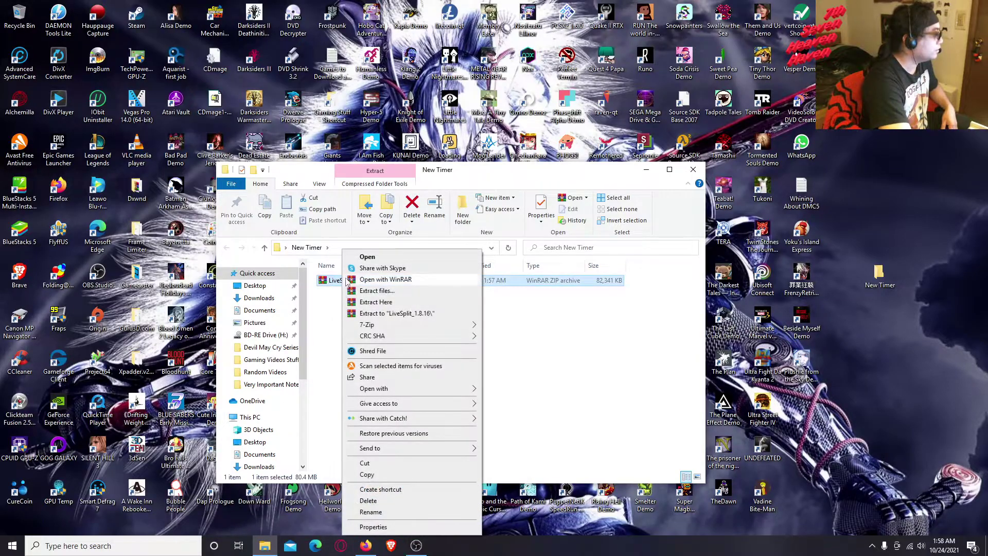
pyautogui.rightClick(334, 282)
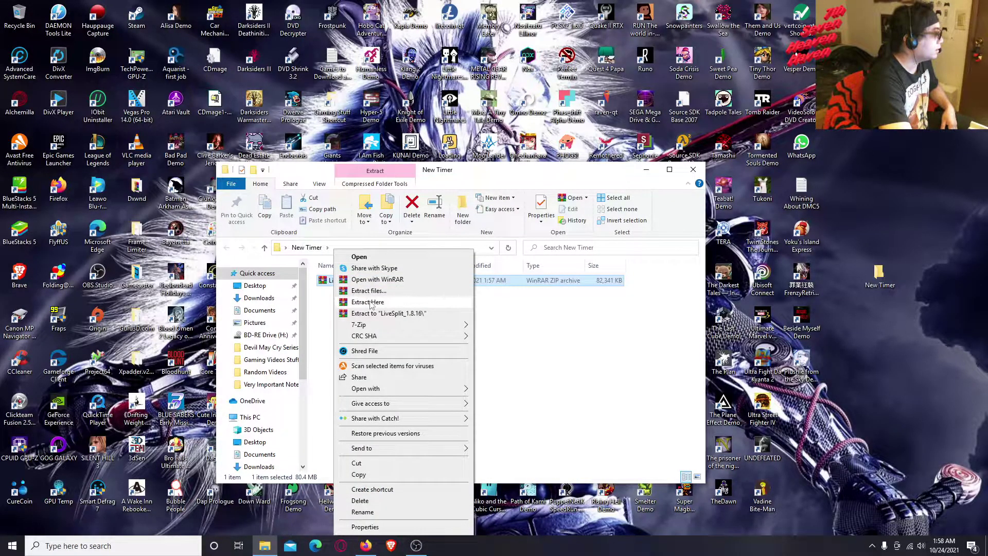
pyautogui.click(371, 304)
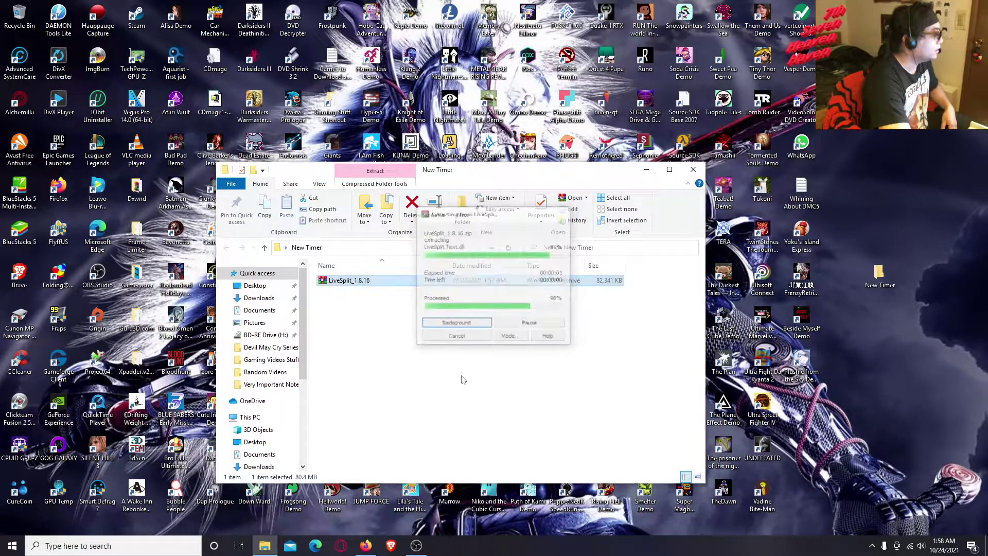
# Move the LiveSplit_1.8.16 zip to the desktop and scroll through the 36 extracted files
pyautogui.scroll(-5, 326, 360)
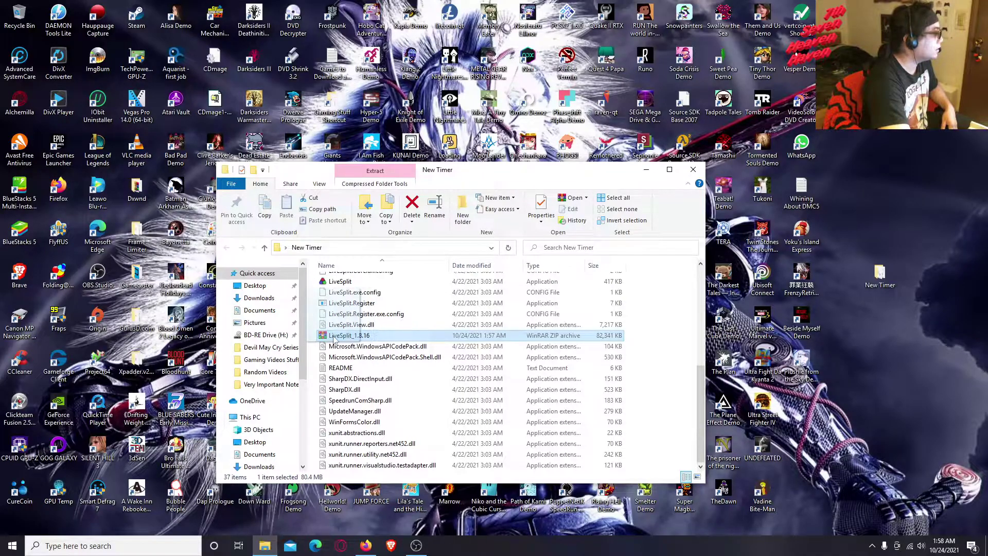
pyautogui.moveTo(348, 337); pyautogui.dragTo(880, 277)
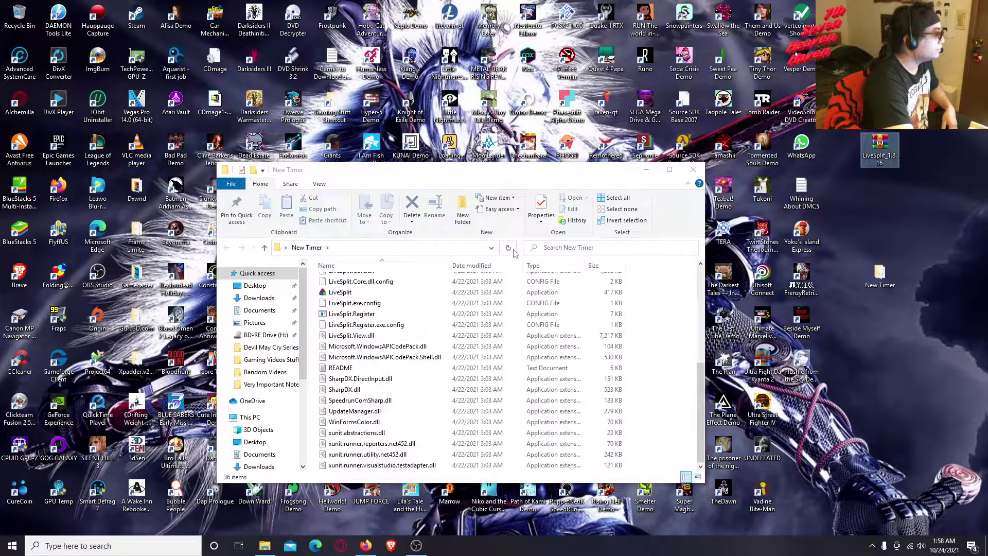
pyautogui.scroll(6, 371, 348)
pyautogui.scroll(-5, 372, 348)
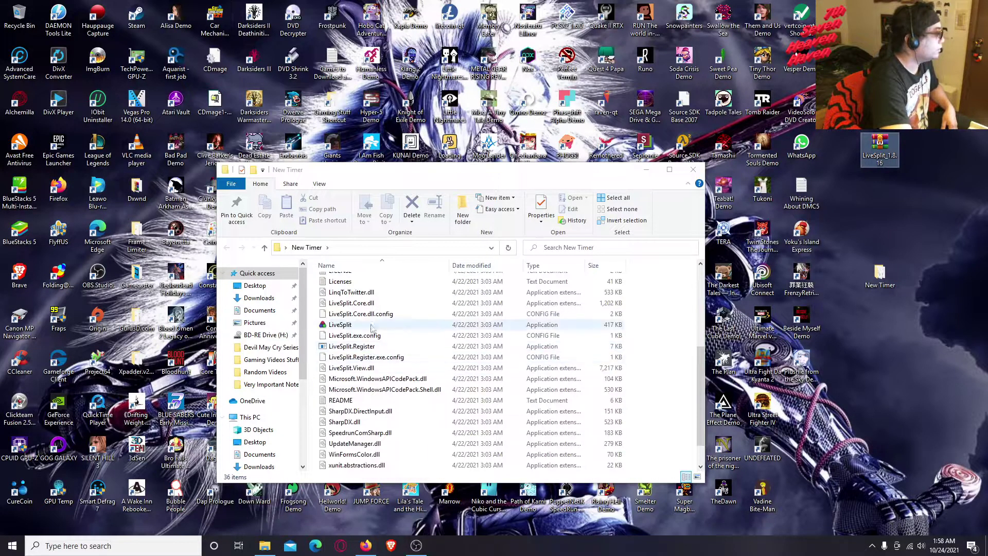
pyautogui.scroll(4, 371, 347)
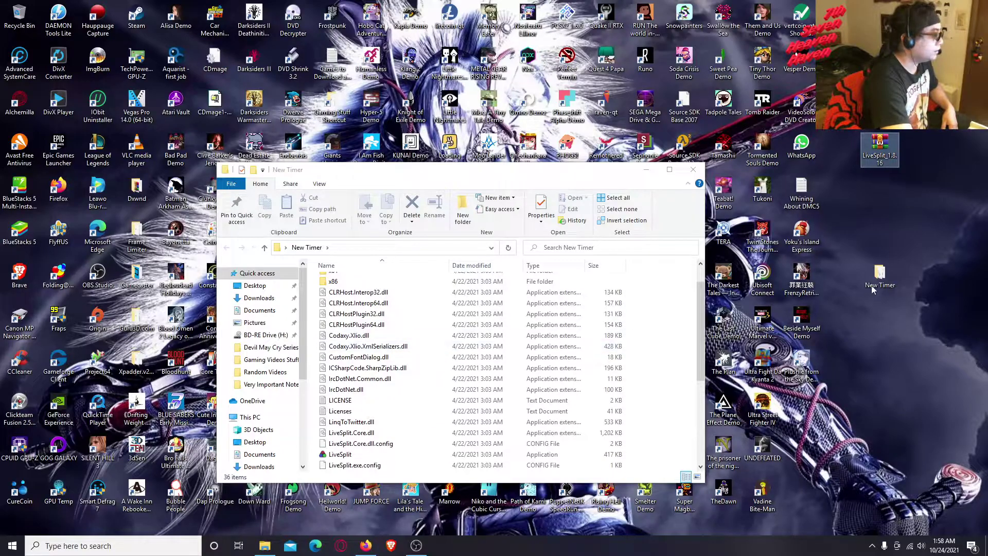
pyautogui.scroll(-2, 385, 356)
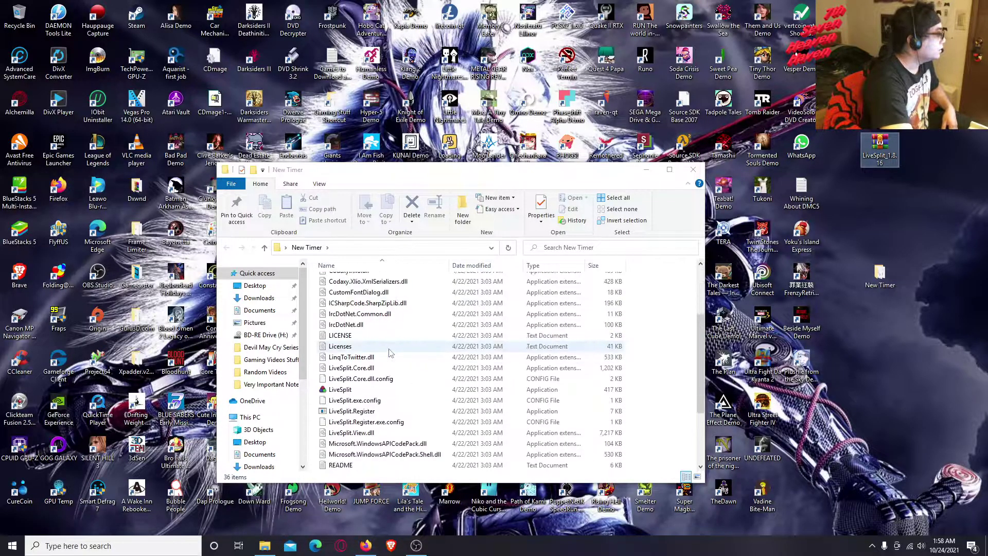
pyautogui.scroll(-3, 390, 353)
pyautogui.scroll(4, 390, 353)
pyautogui.scroll(-4, 366, 347)
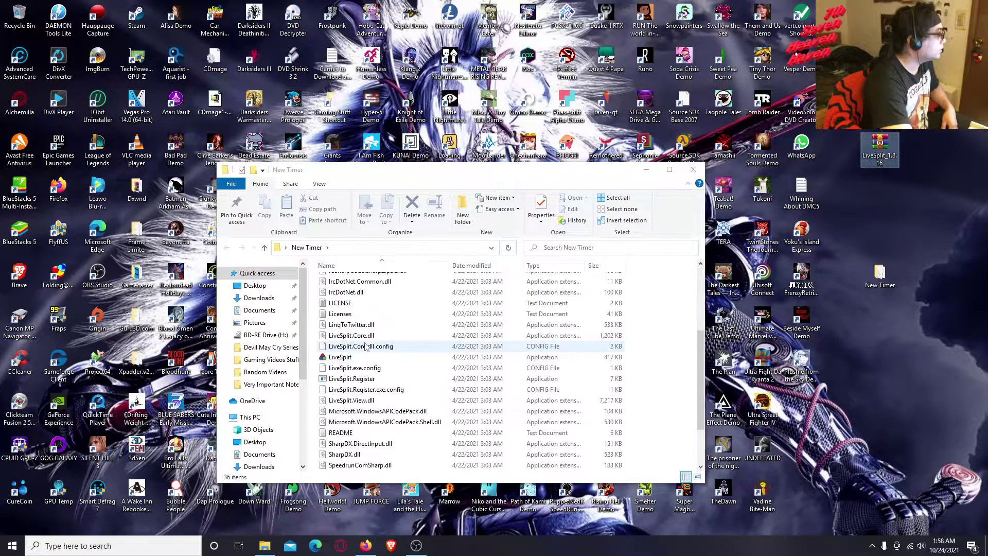
pyautogui.scroll(1, 366, 347)
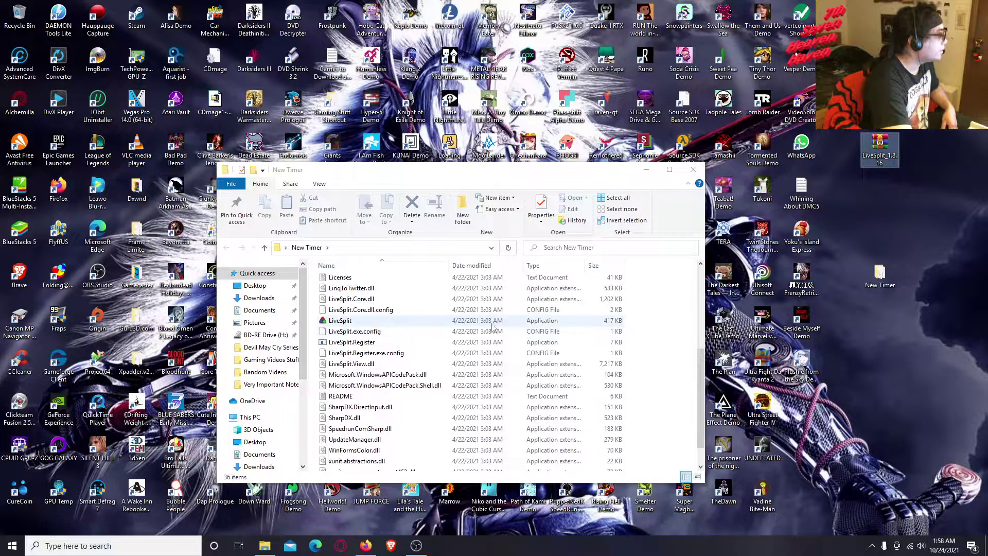
# Launch LiveSplit.exe from New Timer and place the timer window at the desktop's lower right
pyautogui.click(339, 327)
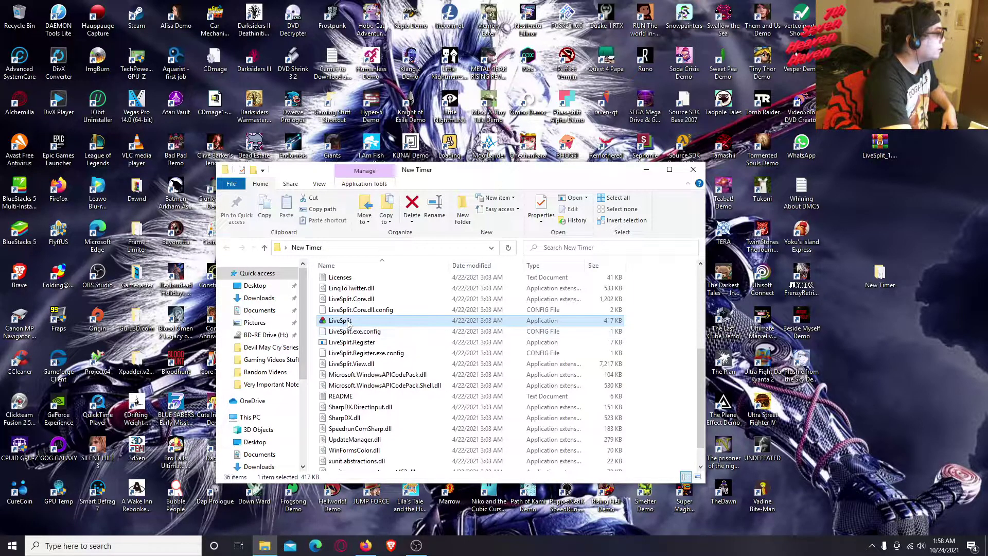
pyautogui.doubleClick(340, 321)
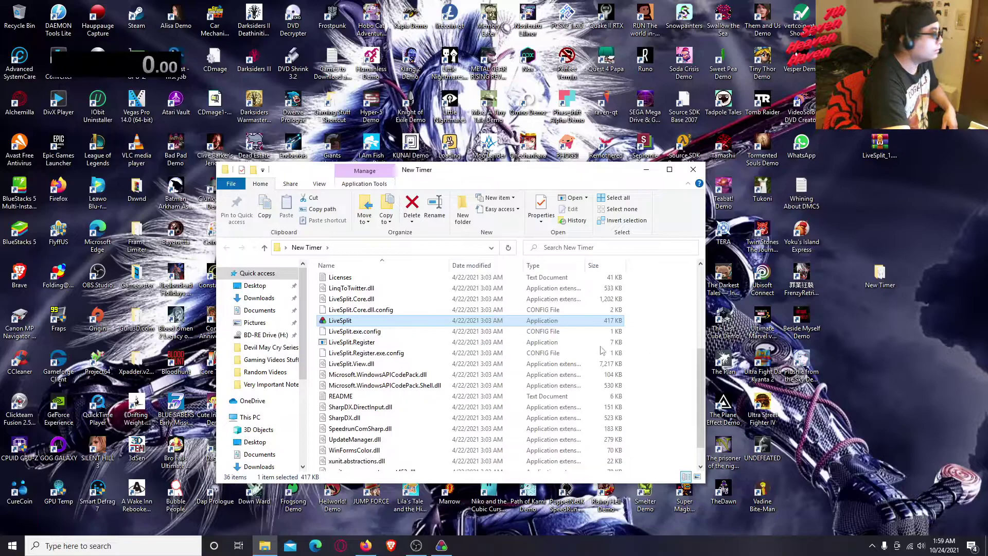
pyautogui.moveTo(496, 186); pyautogui.dragTo(461, 210)
pyautogui.moveTo(158, 71); pyautogui.dragTo(874, 388)
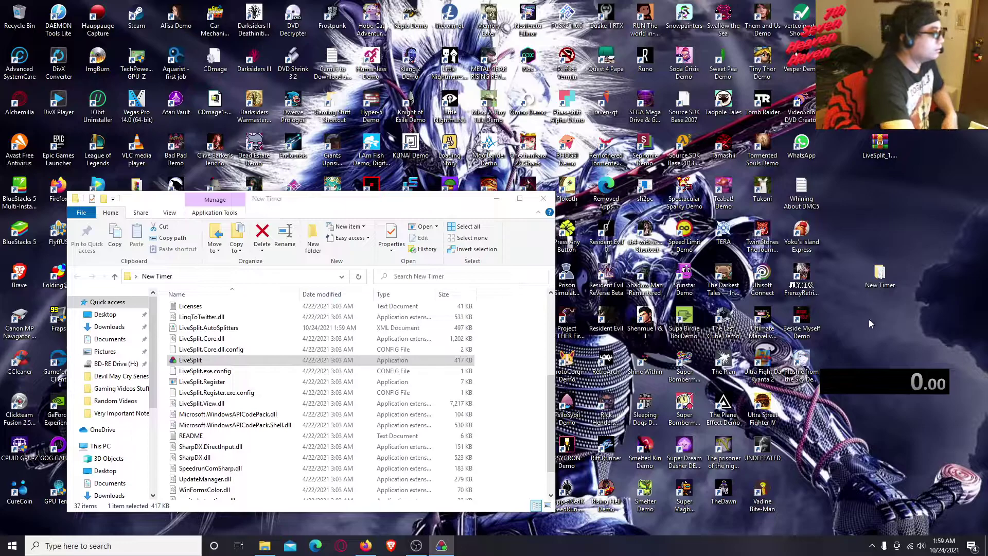
# Open LiveSplit's Settings dialog showing the hotkeys, moved right, with the New Timer window minimized
pyautogui.rightClick(870, 381)
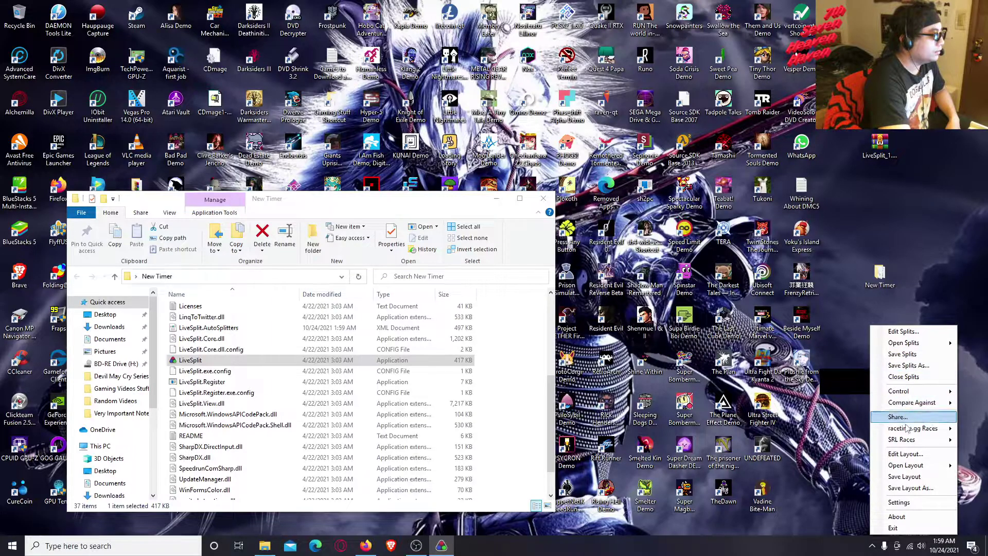
pyautogui.click(899, 504)
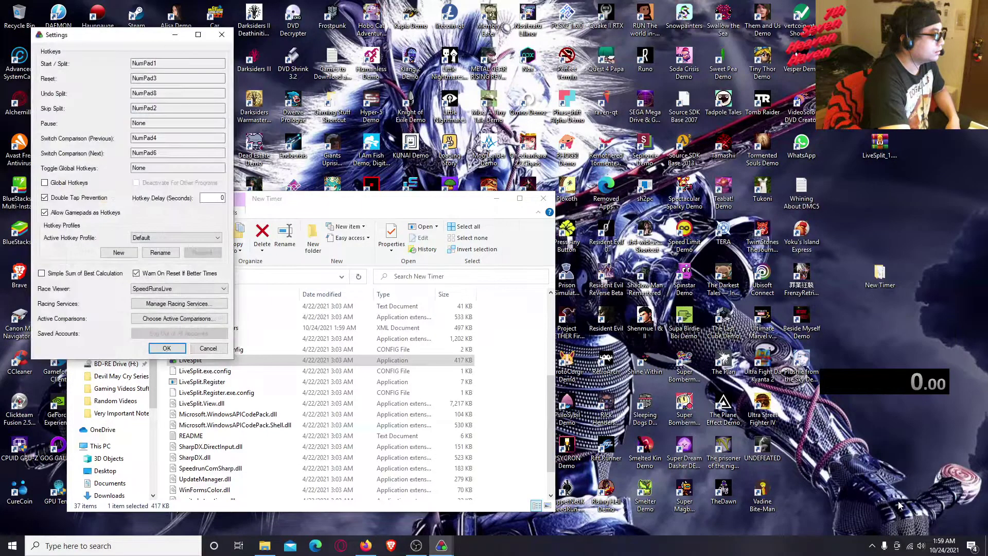
pyautogui.moveTo(102, 36); pyautogui.dragTo(675, 186)
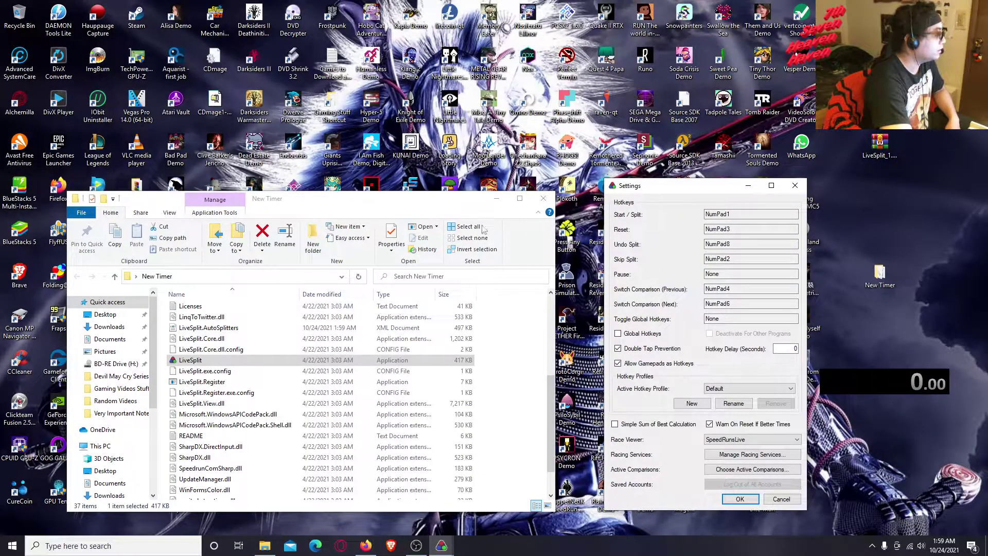
pyautogui.click(496, 198)
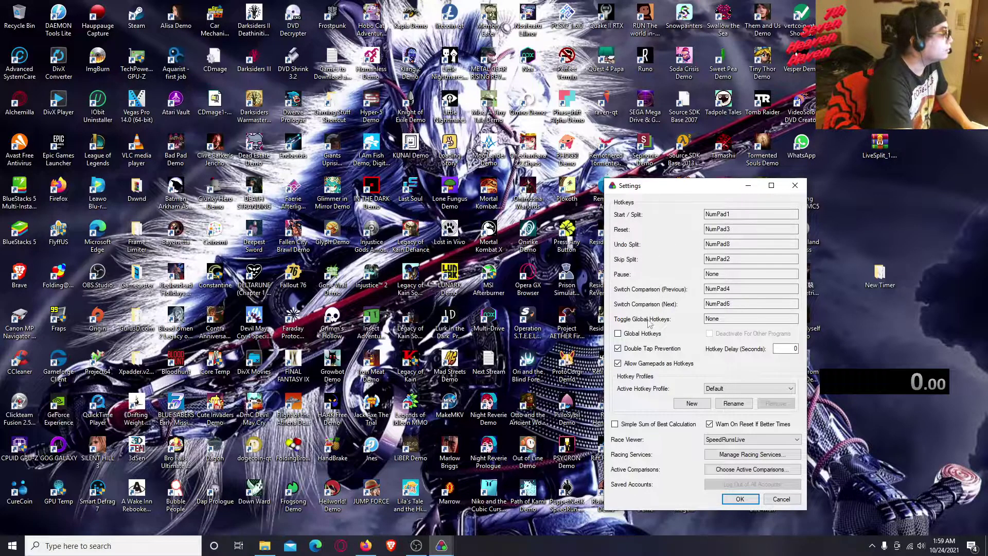
# Try Q and D1 as the Start/Split hotkey, revert to NumPad1, then select the Global Hotkeys option
pyautogui.click(743, 215)
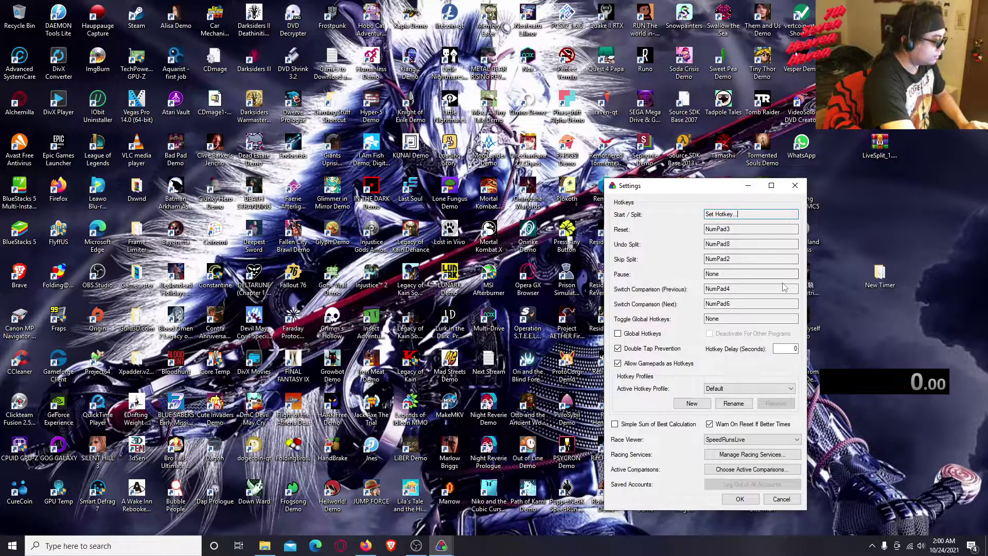
pyautogui.press('q')
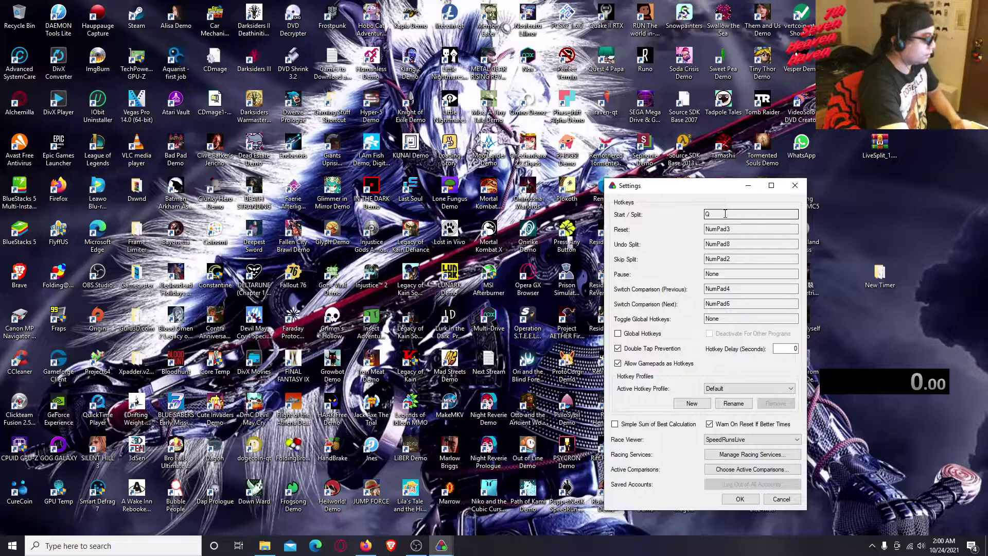
pyautogui.click(734, 214)
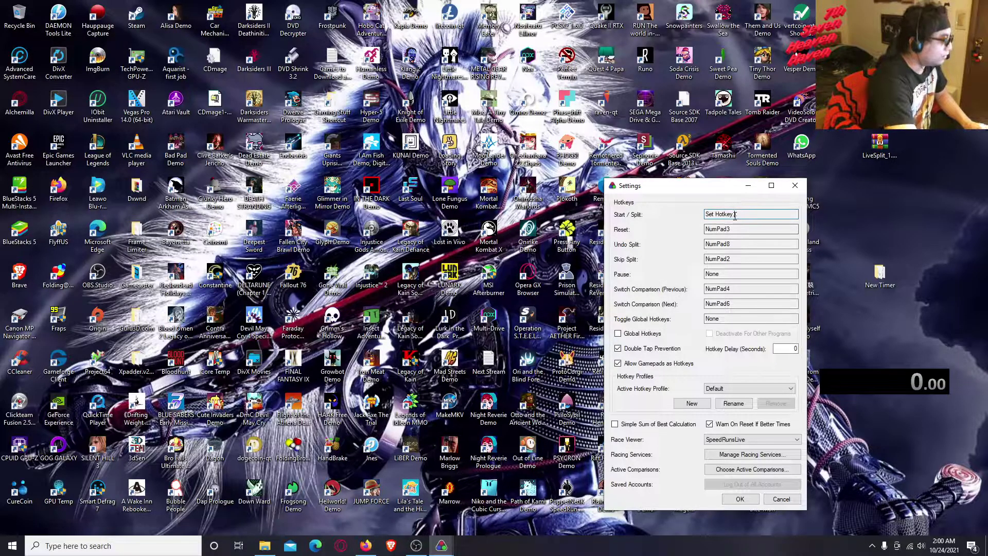
pyautogui.press('1')
pyautogui.click(728, 214)
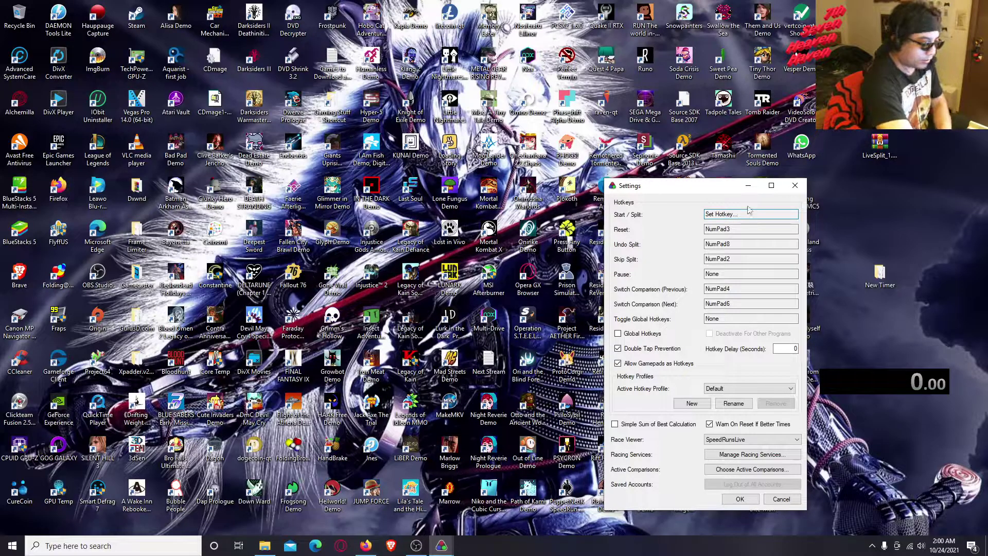
pyautogui.press('KP_1')
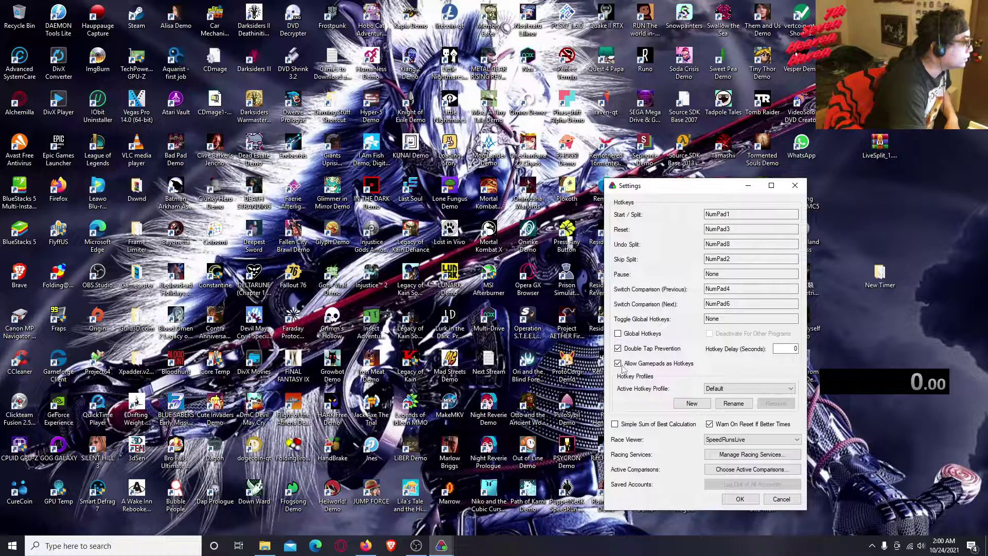
pyautogui.click(716, 320)
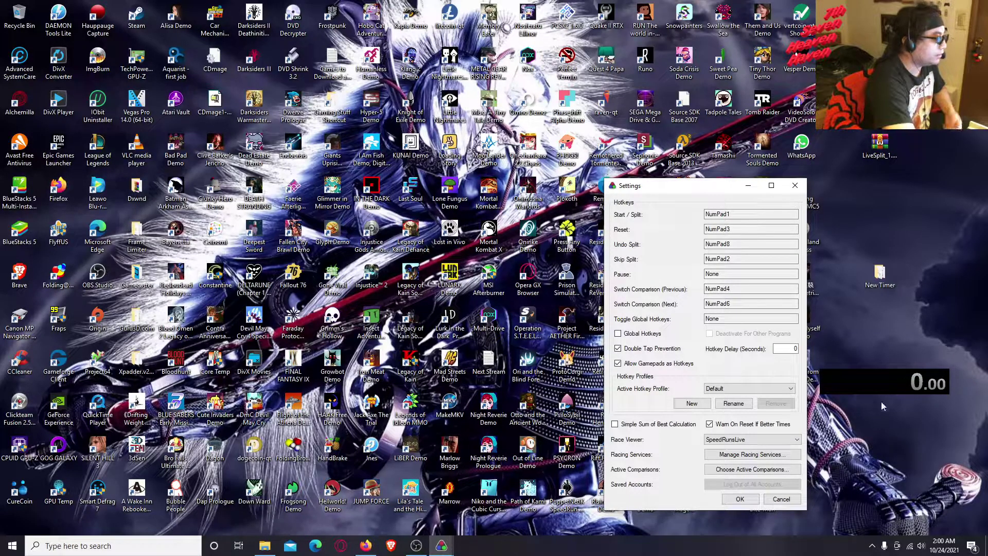
# Enable Global Hotkeys and bind Start / Split to D1
pyautogui.click(618, 334)
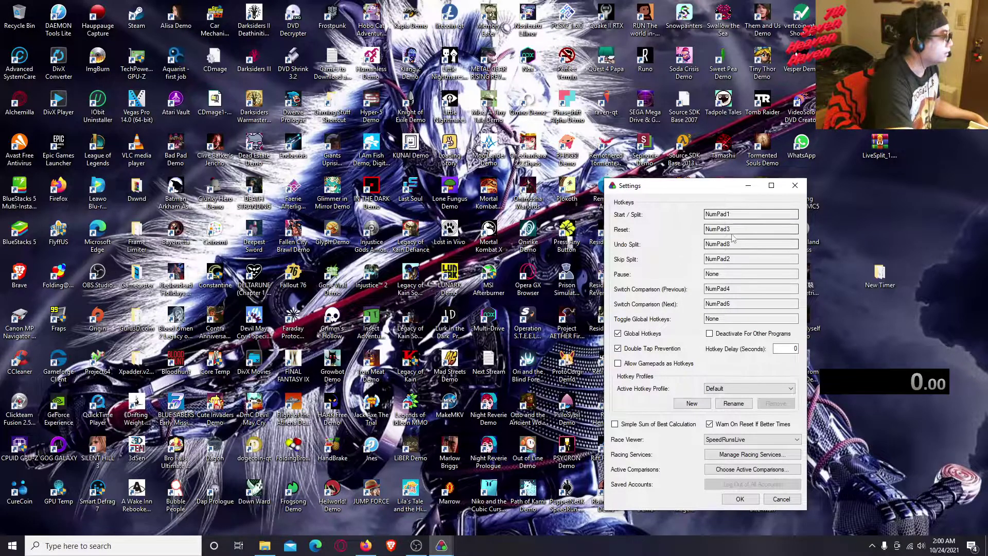
pyautogui.click(749, 213)
pyautogui.click(737, 228)
pyautogui.click(741, 214)
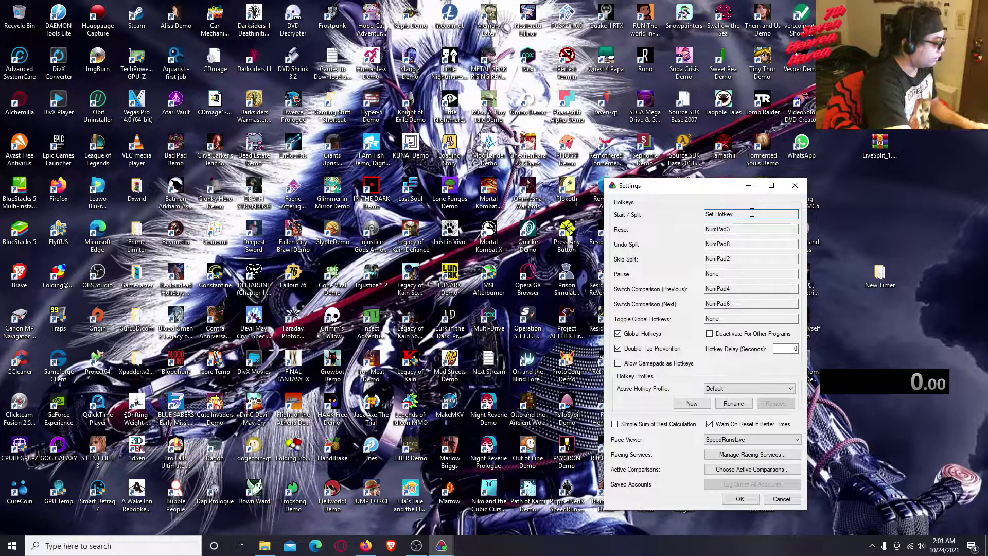
pyautogui.press('1')
# Bind Reset to D2 and save the settings with OK
pyautogui.click(752, 229)
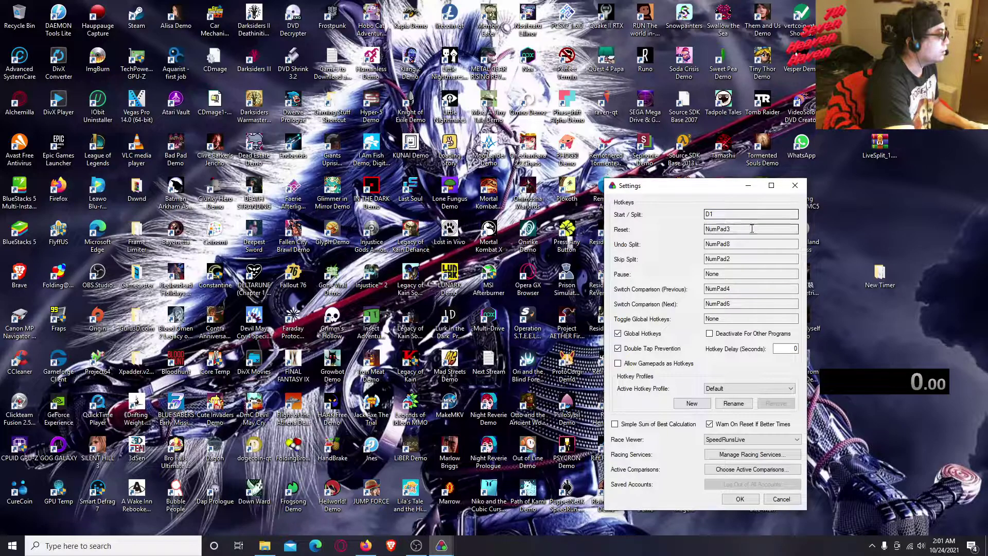
pyautogui.click(751, 229)
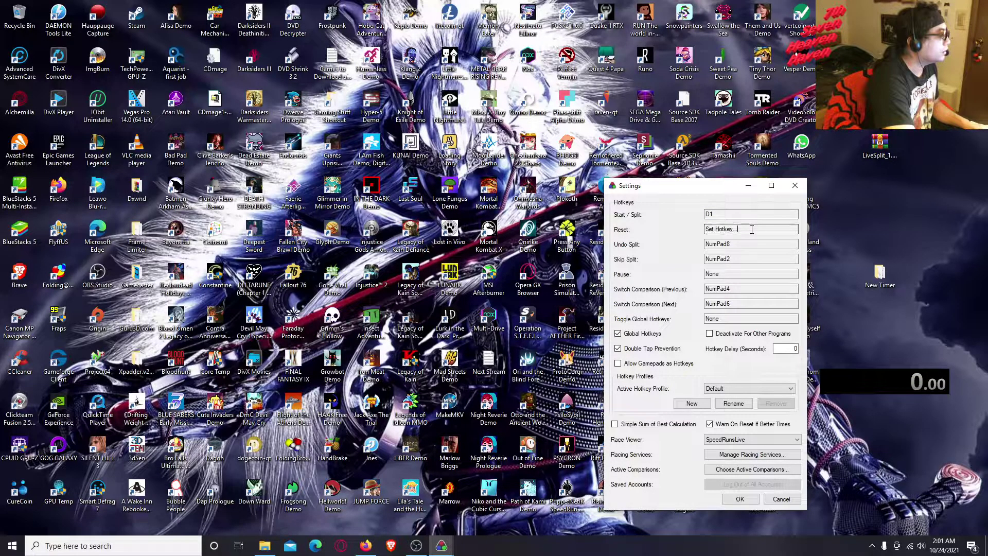
pyautogui.press('2')
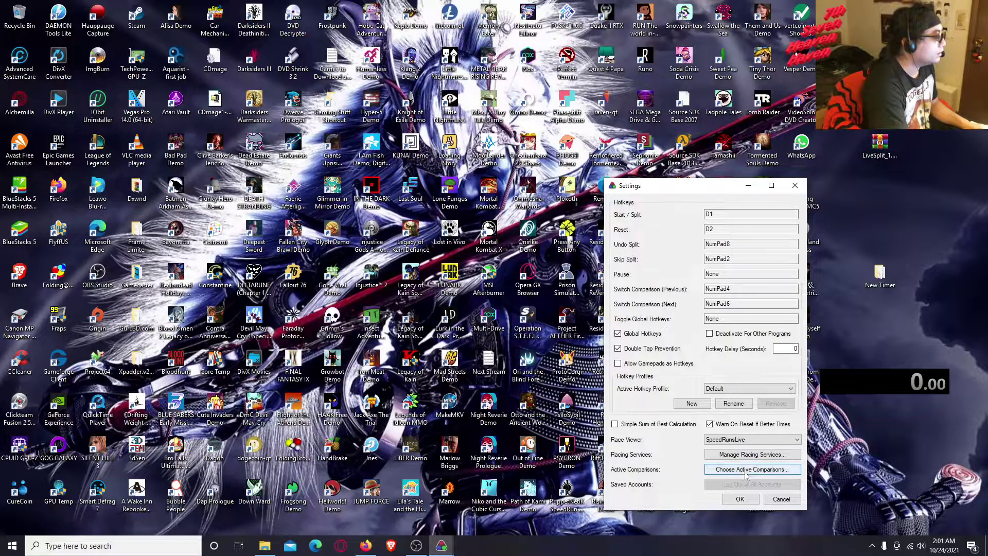
pyautogui.click(740, 499)
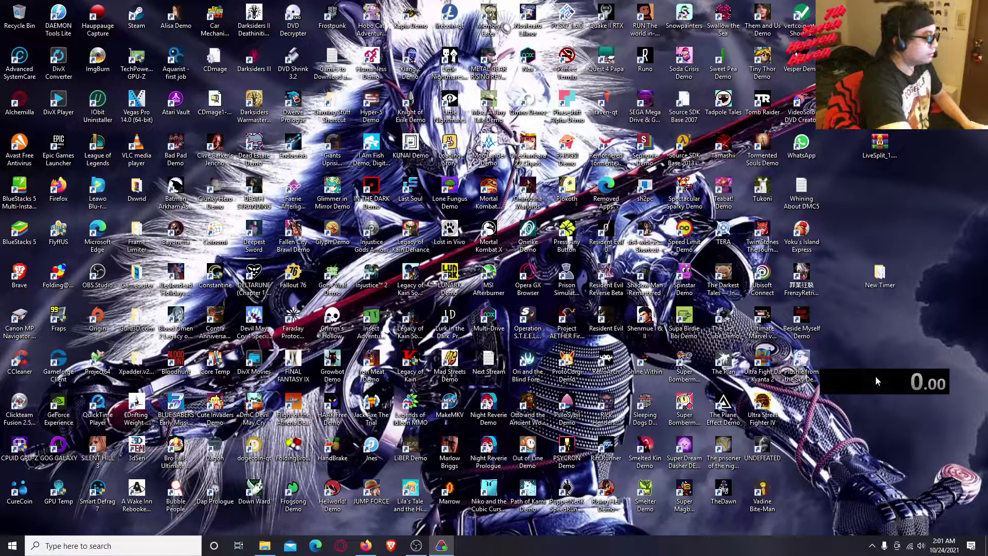
pyautogui.press('KP_1')
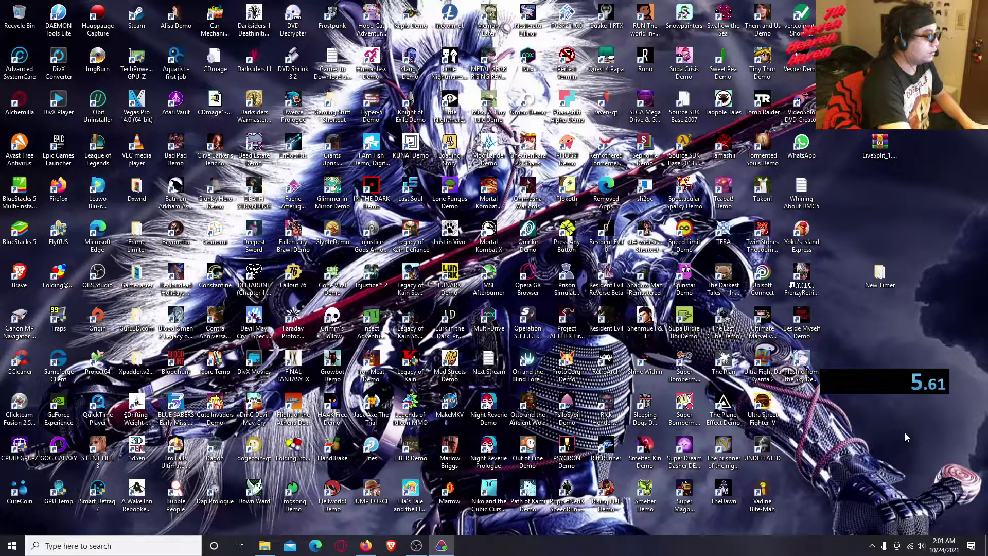
pyautogui.rightClick(868, 378)
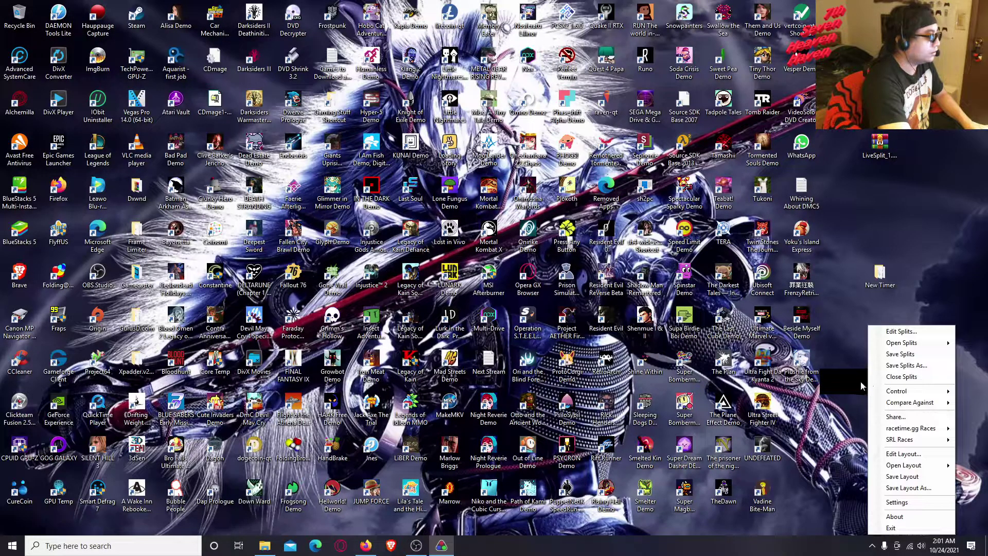
pyautogui.click(908, 503)
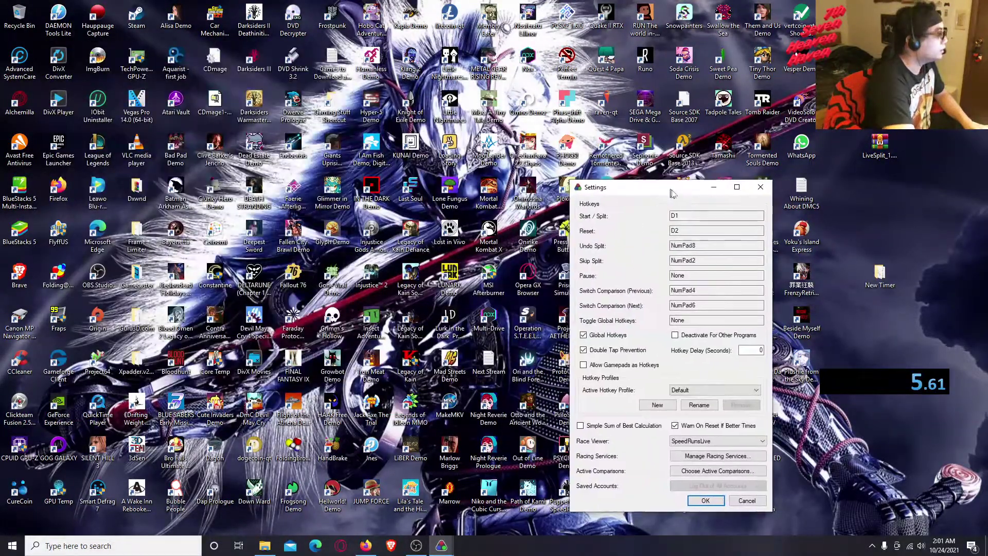
pyautogui.click(763, 187)
pyautogui.press('KP_3')
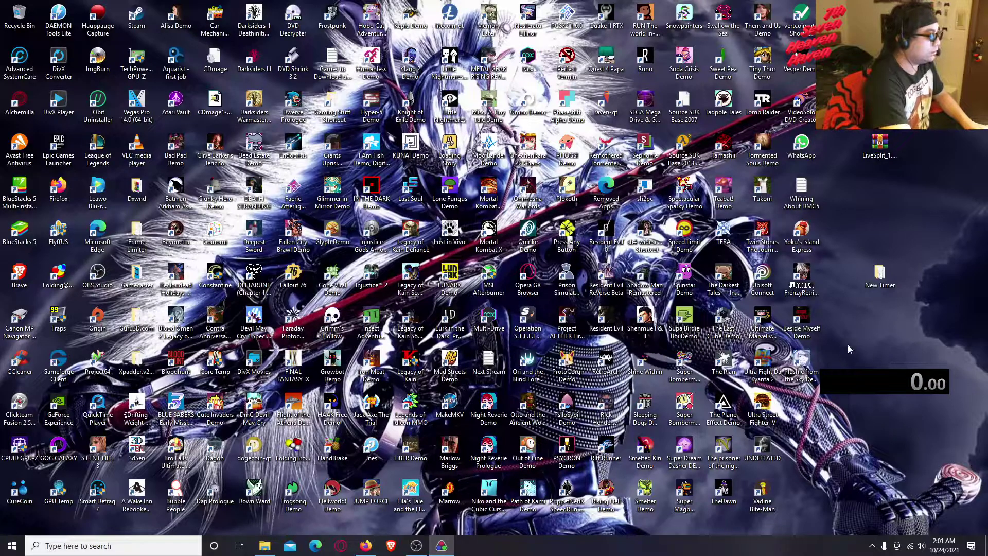
# Open the Splits Editor from the timer's context menu and move it toward the screen centre
pyautogui.rightClick(858, 384)
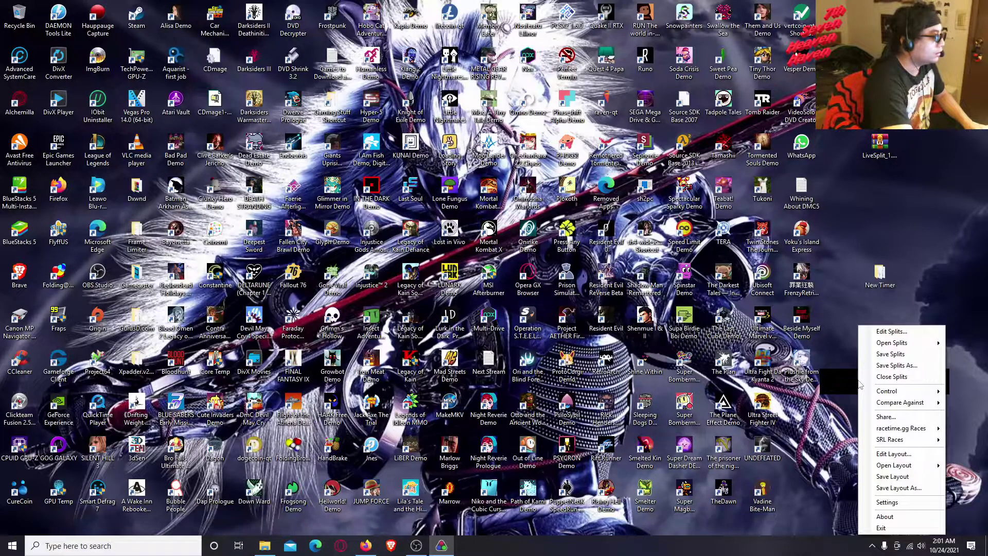
pyautogui.click(893, 331)
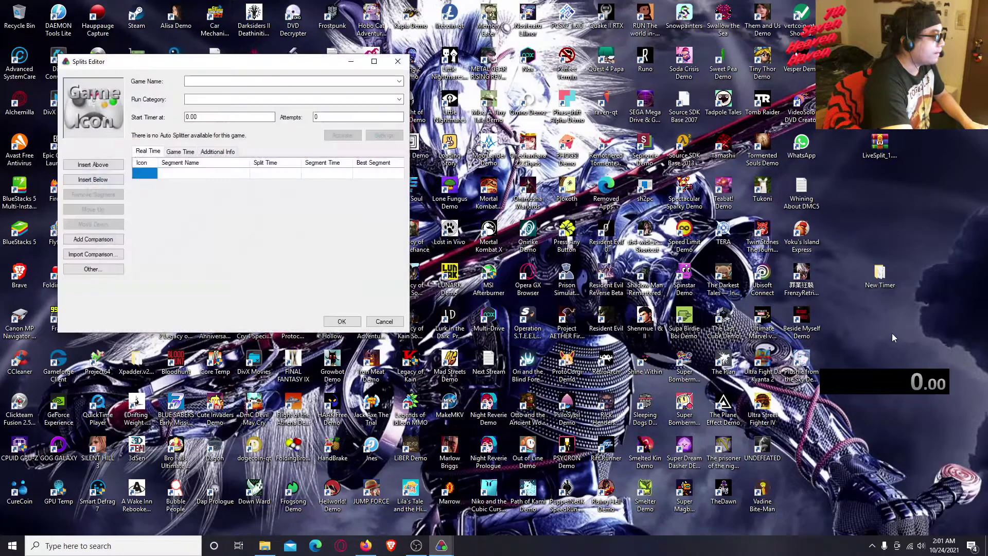
pyautogui.moveTo(258, 61); pyautogui.dragTo(659, 236)
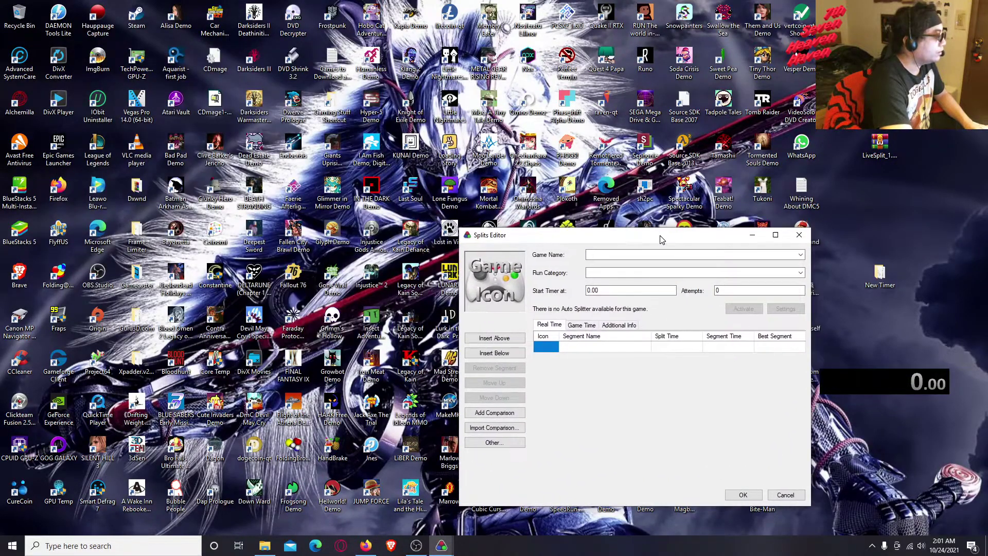
# Enter 'super mario br' in Game Name and pick Super Mario Bros. from the suggestions
pyautogui.click(618, 255)
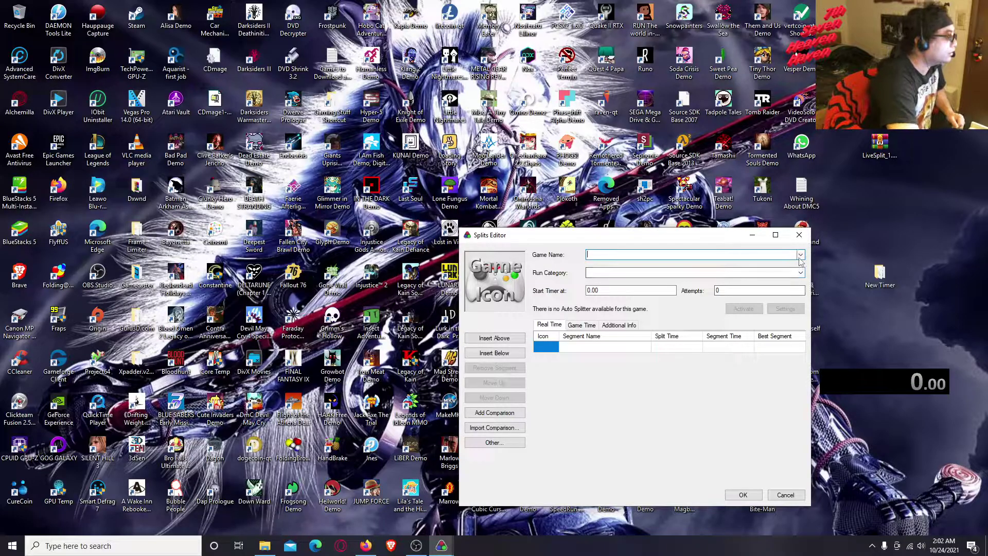
pyautogui.click(800, 257)
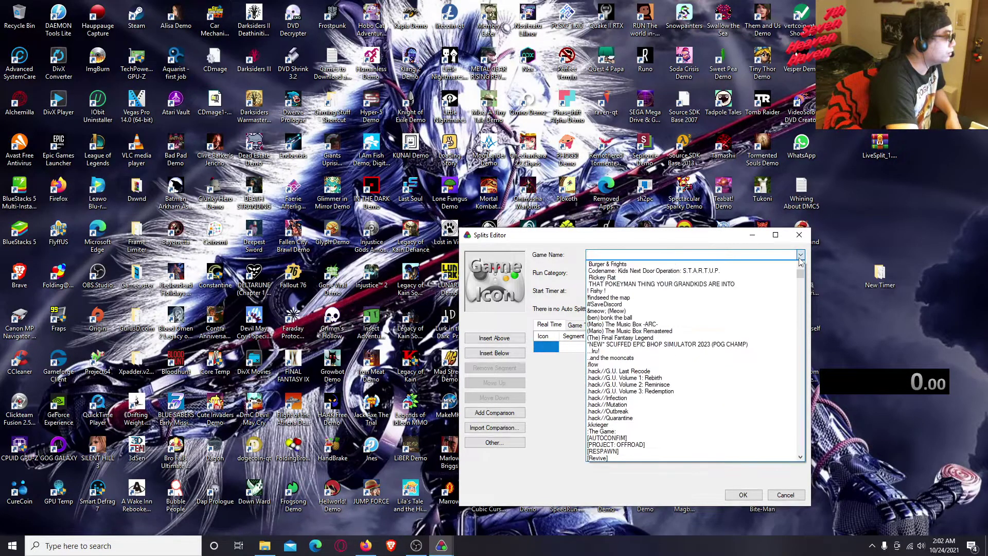
pyautogui.click(750, 254)
pyautogui.write('super mario')
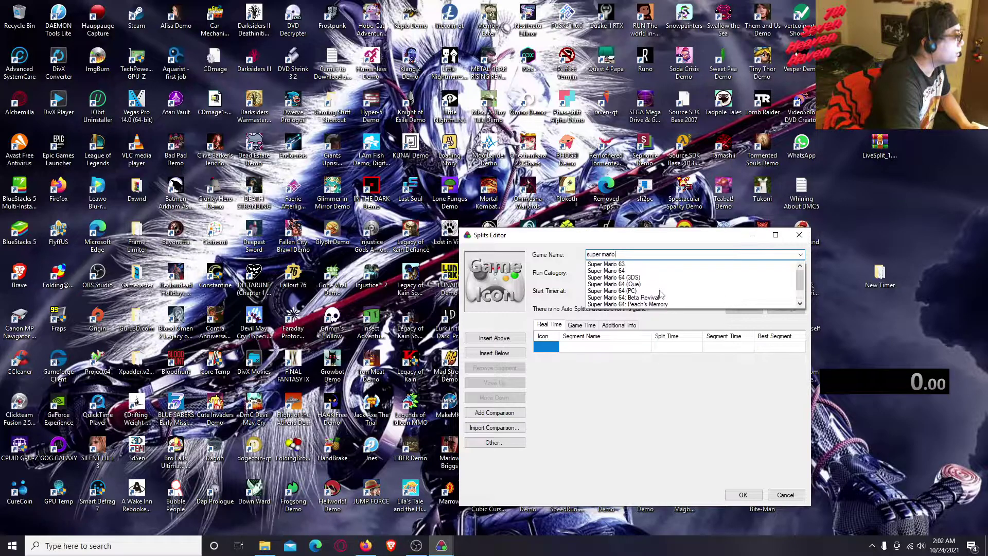
pyautogui.write(' br')
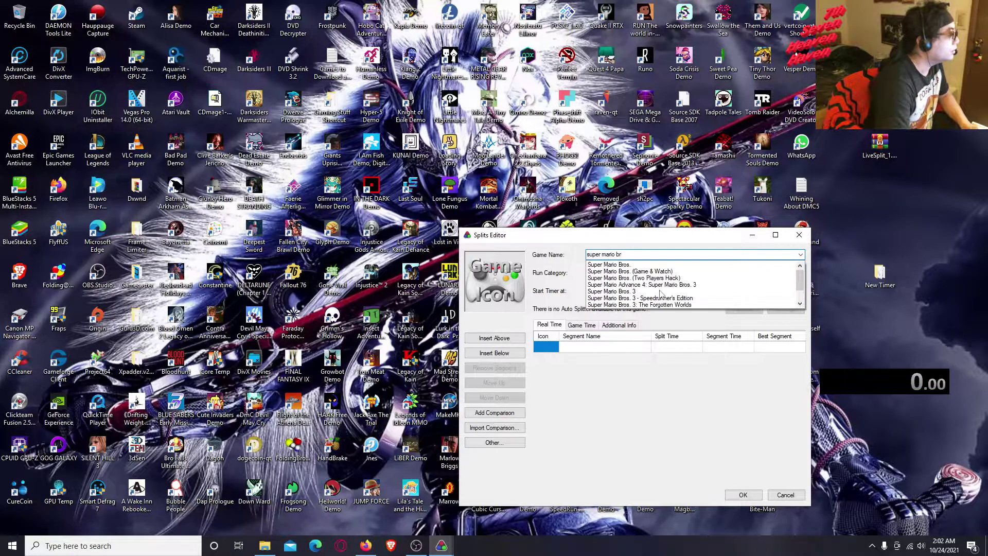
pyautogui.click(612, 265)
pyautogui.click(608, 277)
pyautogui.click(889, 300)
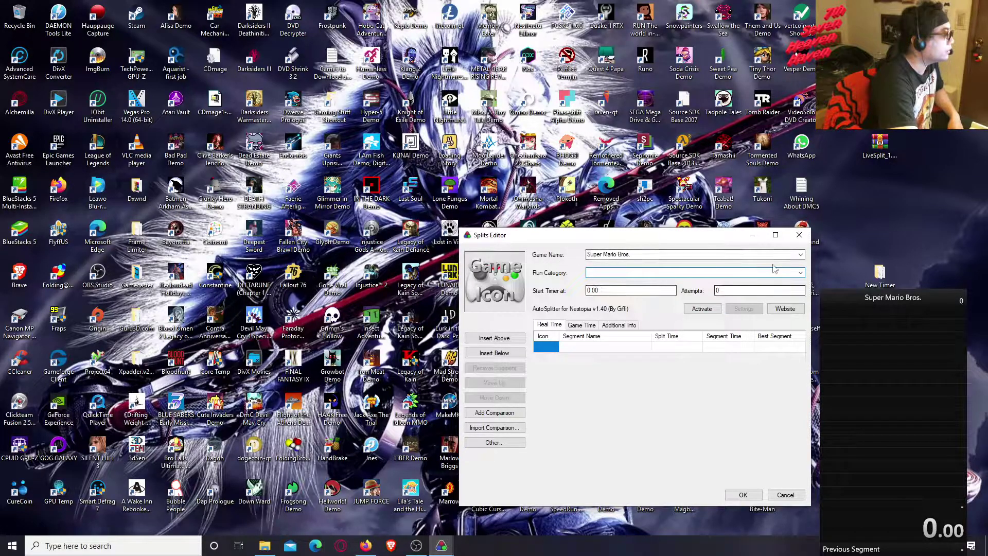
# Correct the game name from a Super Mario 64 title back to Super Mario Bros
pyautogui.click(800, 255)
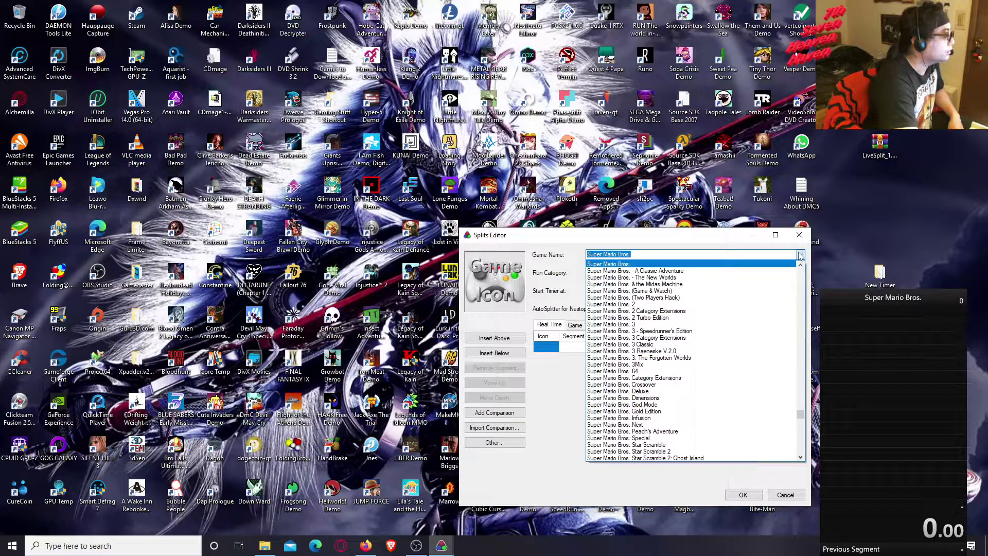
pyautogui.click(654, 371)
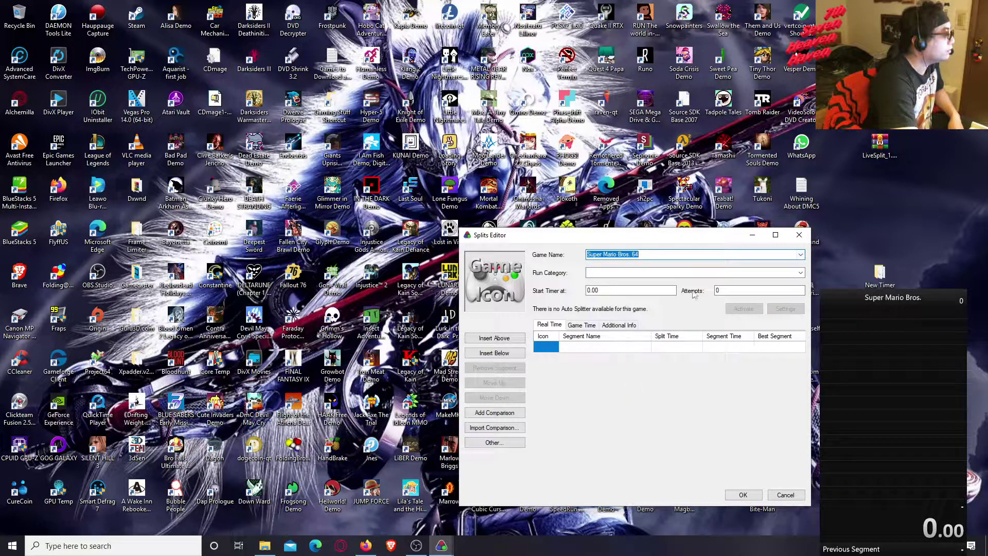
pyautogui.click(799, 255)
pyautogui.scroll(15, 689, 365)
pyautogui.scroll(10, 690, 365)
pyautogui.click(657, 254)
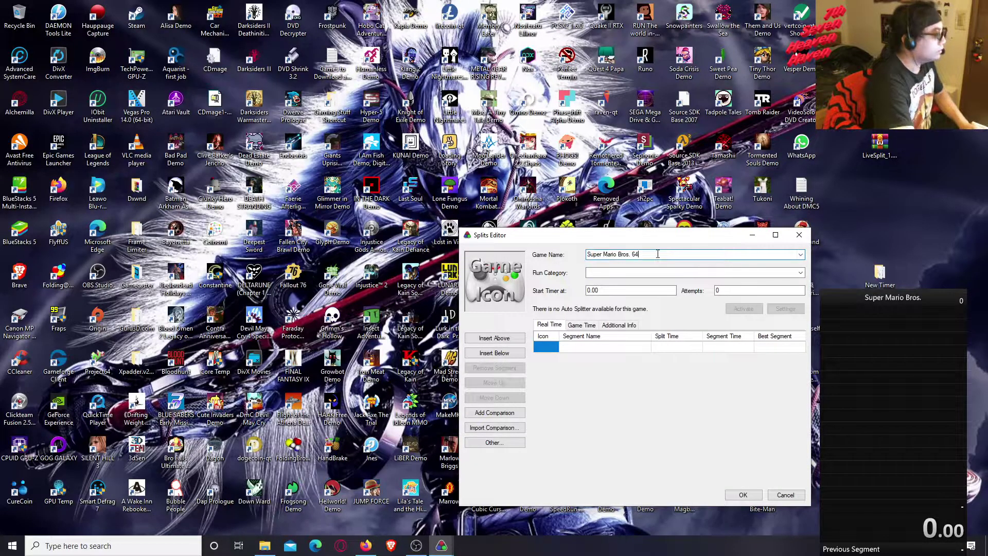
pyautogui.press('BackSpace')
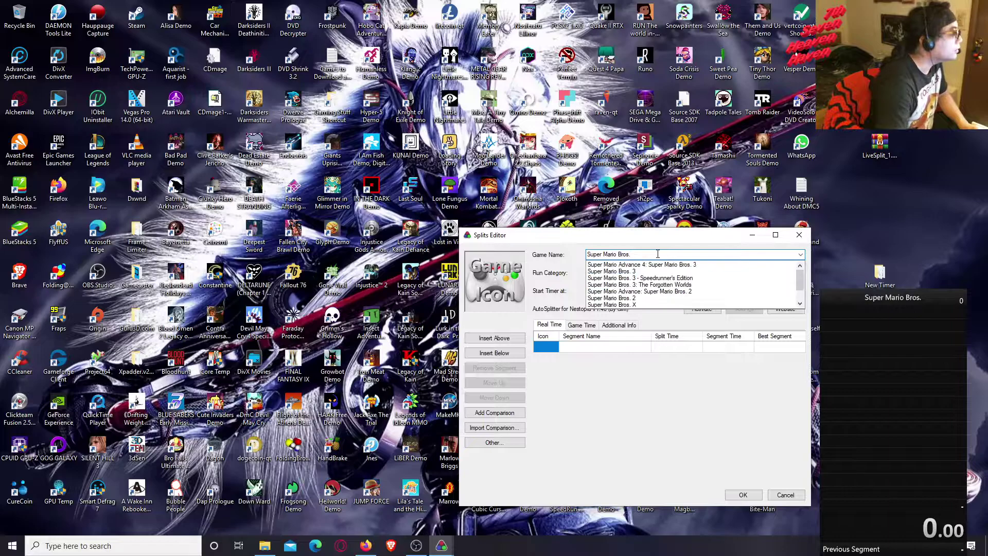
pyautogui.press('BackSpace')
pyautogui.press('BackSpace')
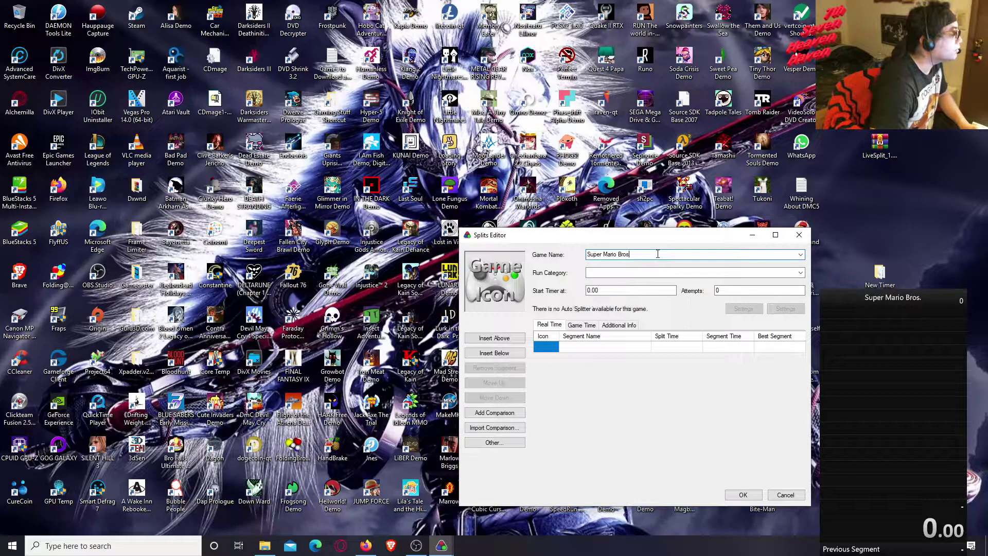
pyautogui.click(610, 265)
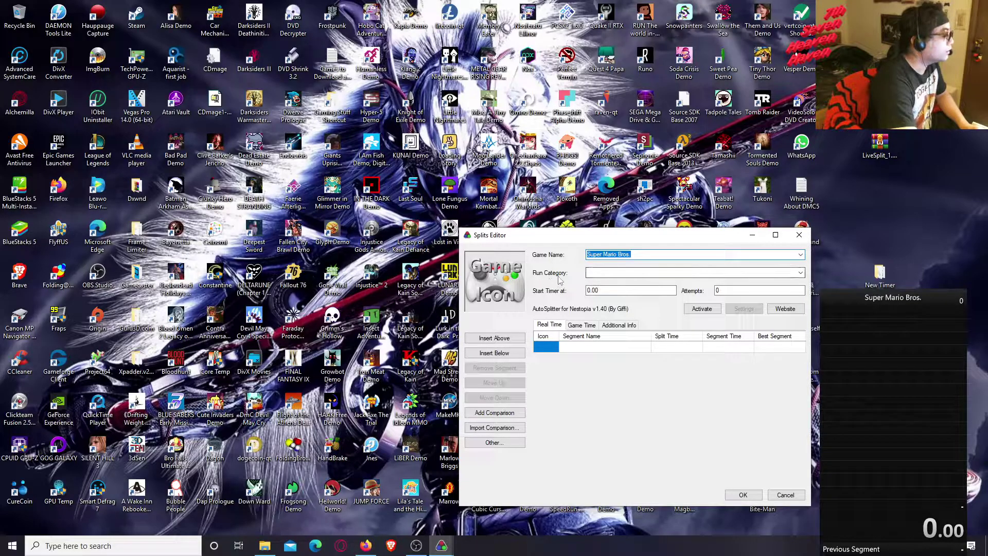
# Set the run category to Any%
pyautogui.click(800, 273)
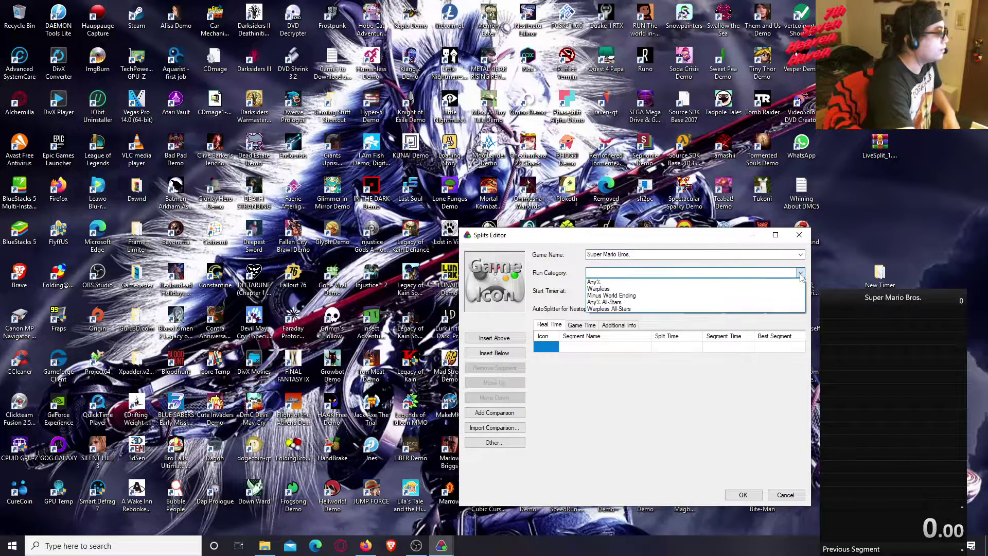
pyautogui.click(801, 273)
pyautogui.click(801, 273)
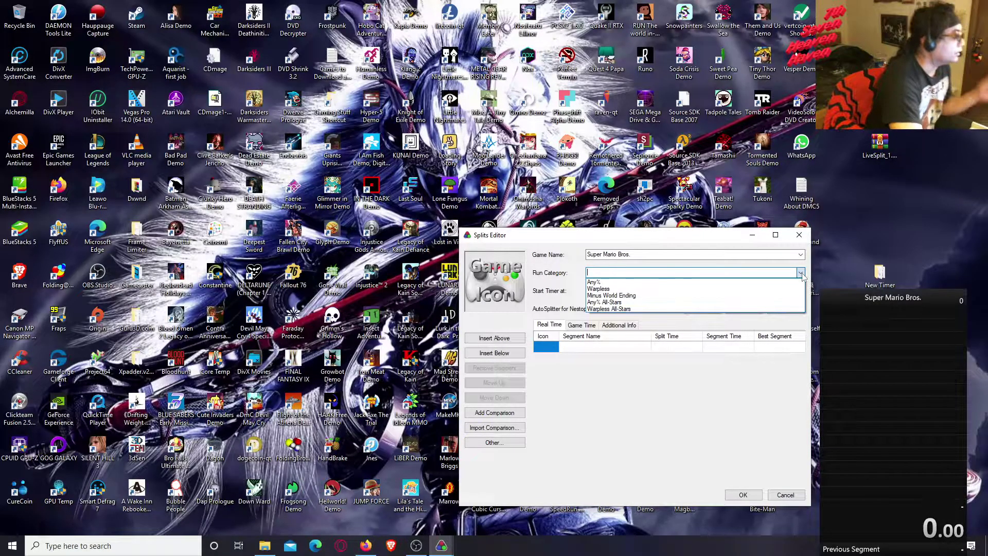
pyautogui.click(603, 283)
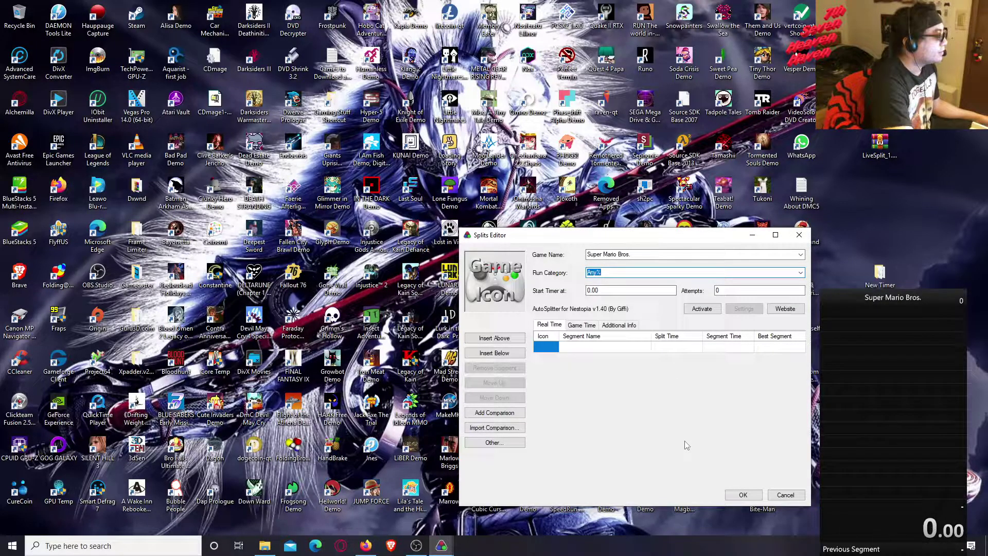